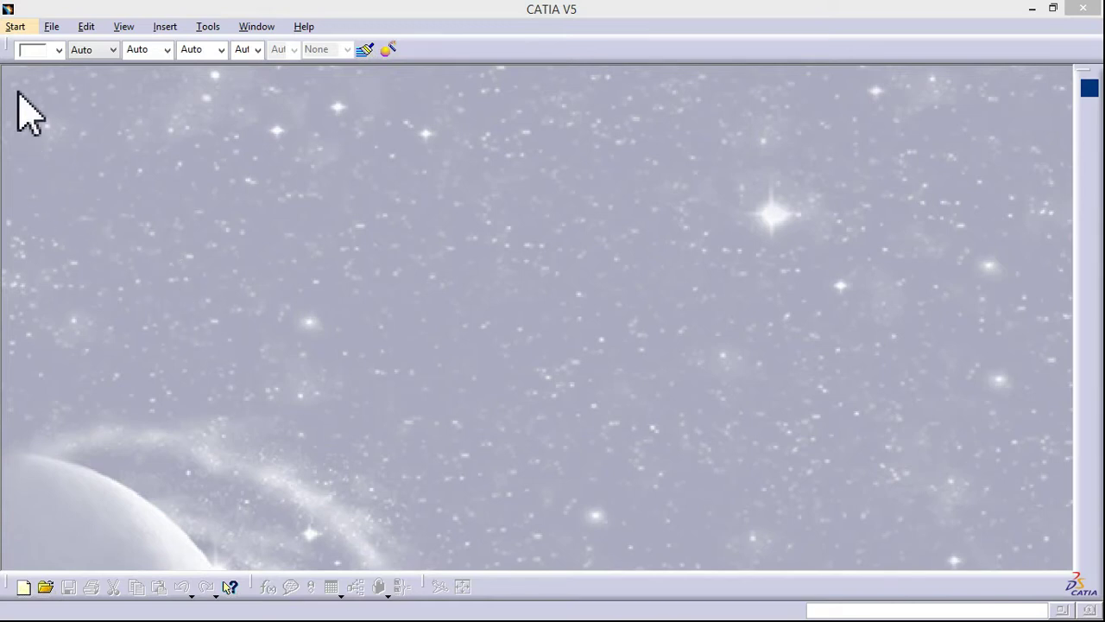
# Start a new document from File > New, choosing Part as the document type.
pyautogui.click(52, 26)
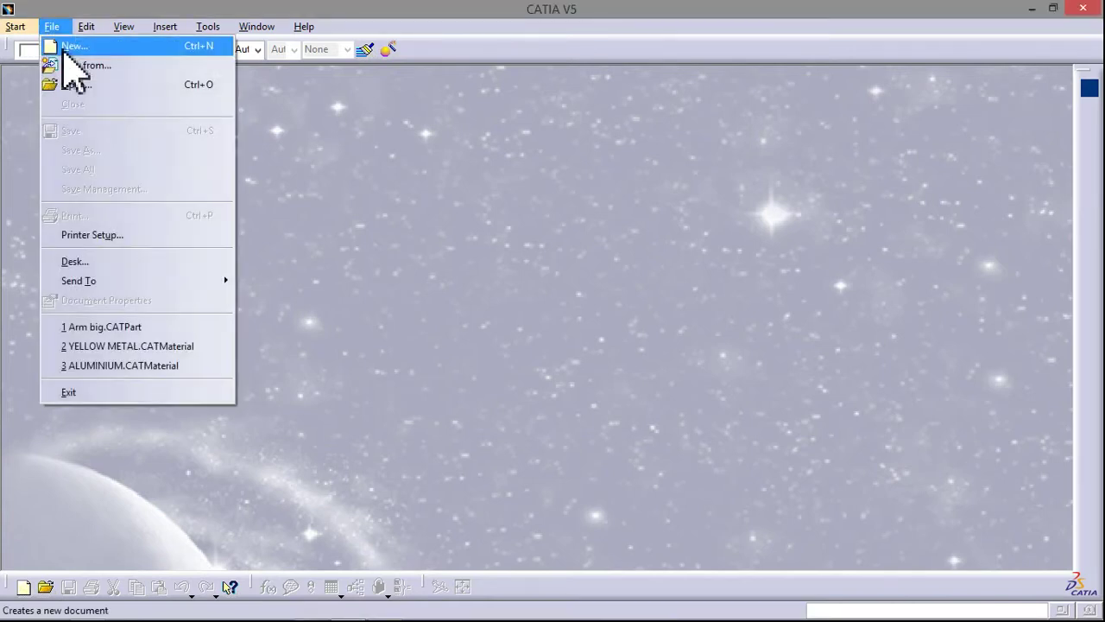
pyautogui.click(70, 47)
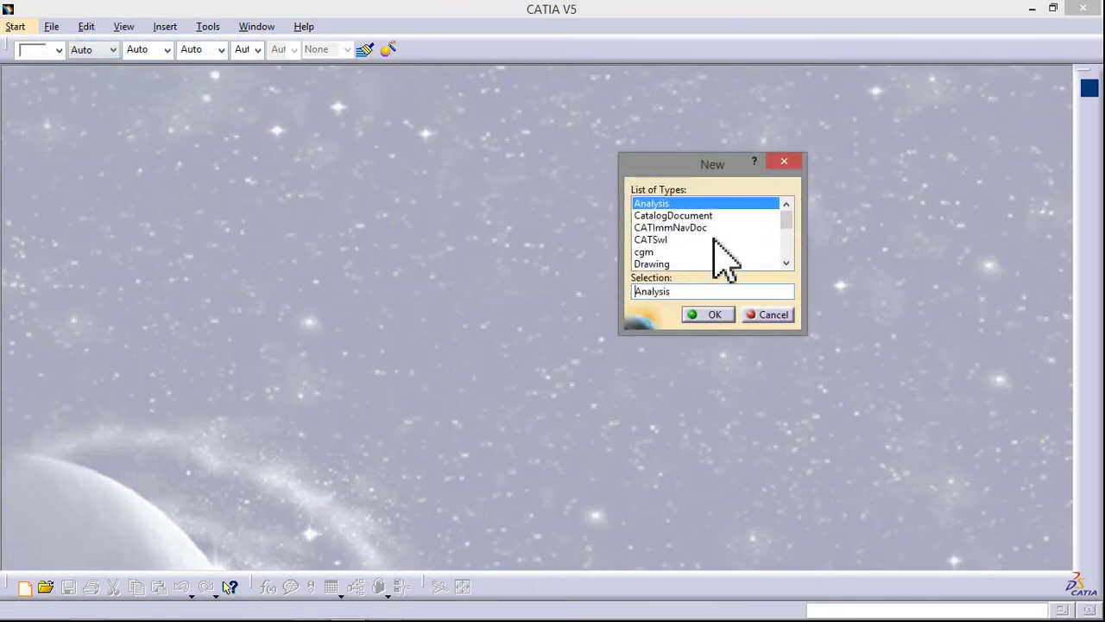
pyautogui.write('Part')
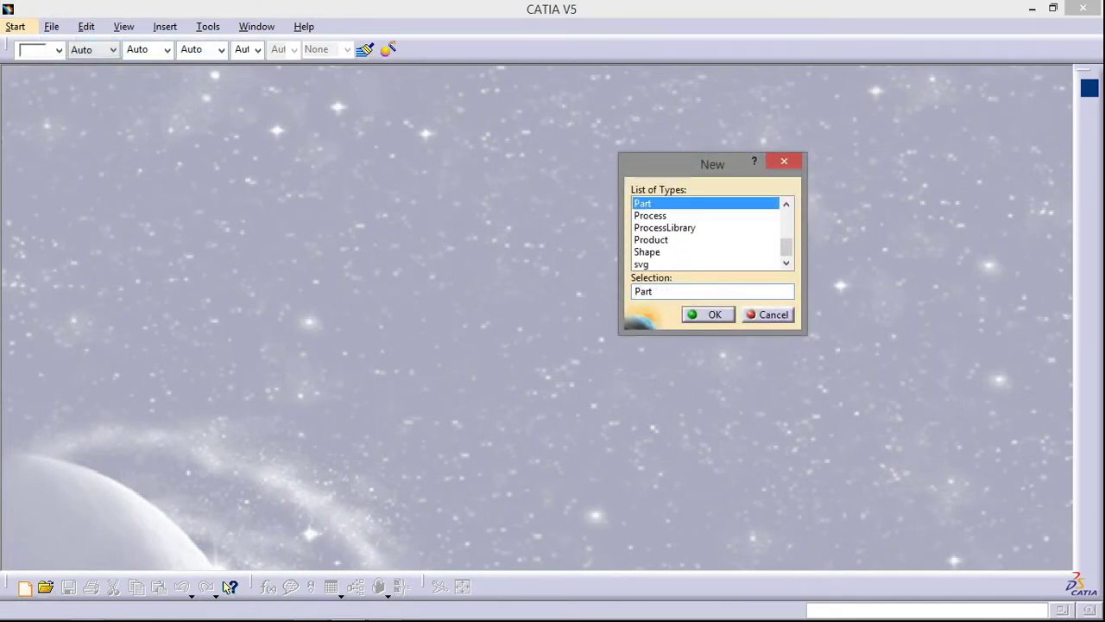
pyautogui.moveTo(683, 166); pyautogui.dragTo(729, 177)
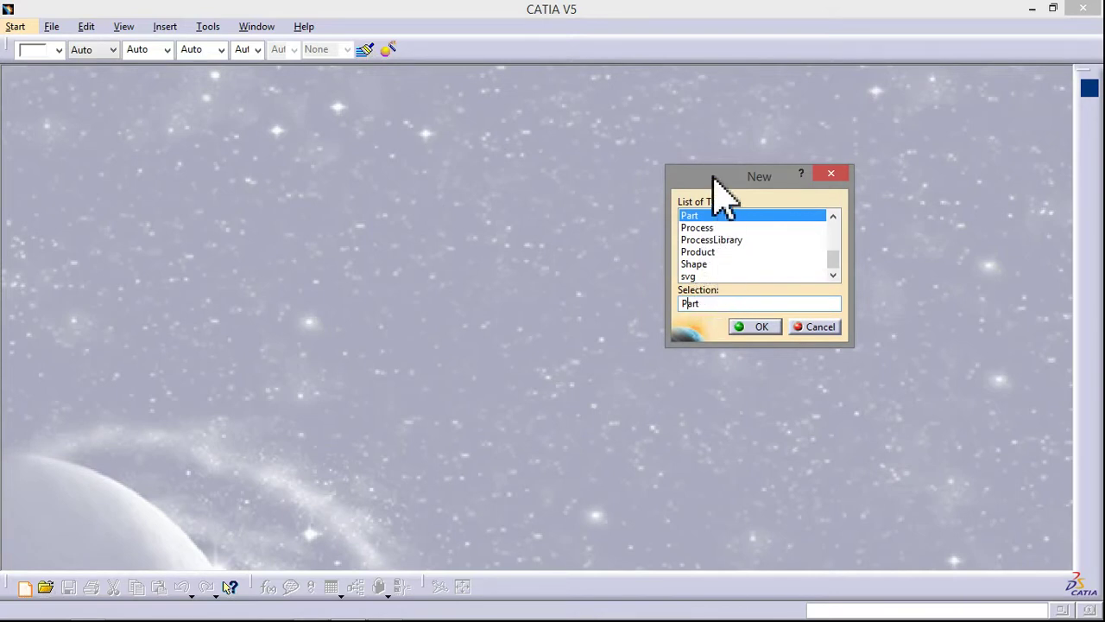
pyautogui.moveTo(716, 184); pyautogui.dragTo(742, 190)
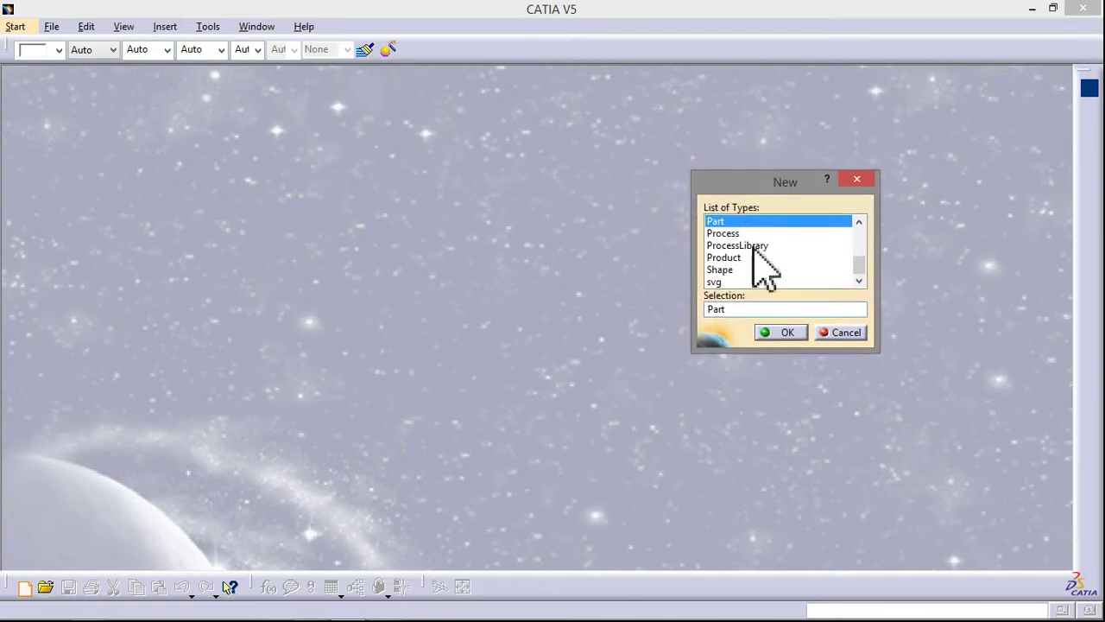
pyautogui.click(781, 334)
pyautogui.write('ONE')
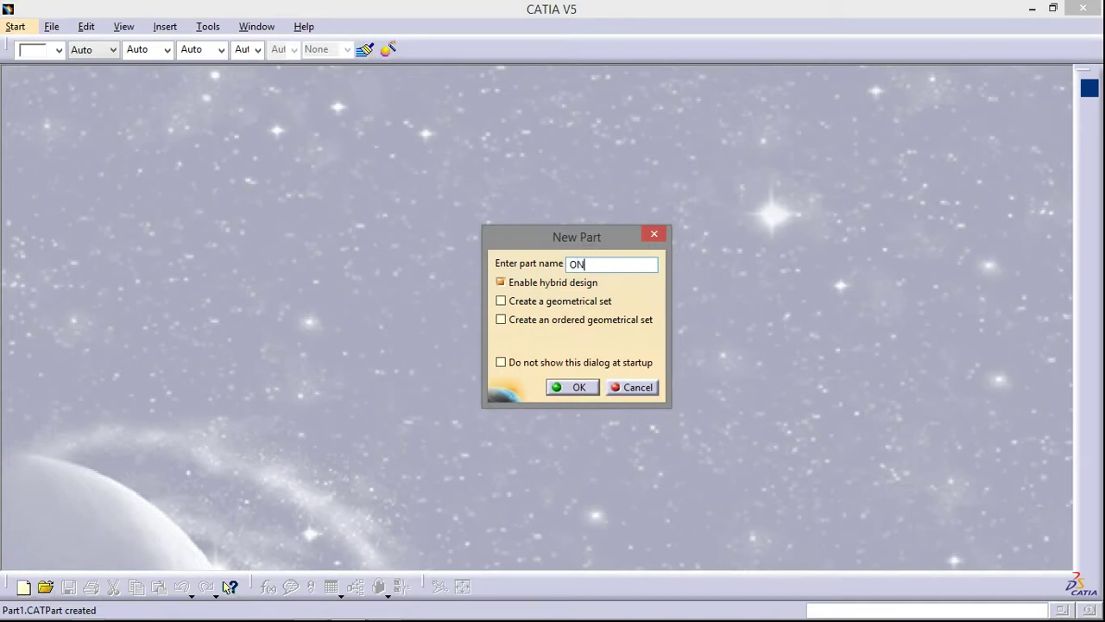
# Create part ONE and draw a rectangle from the origin in a sketch on the xy plane.
pyautogui.click(577, 386)
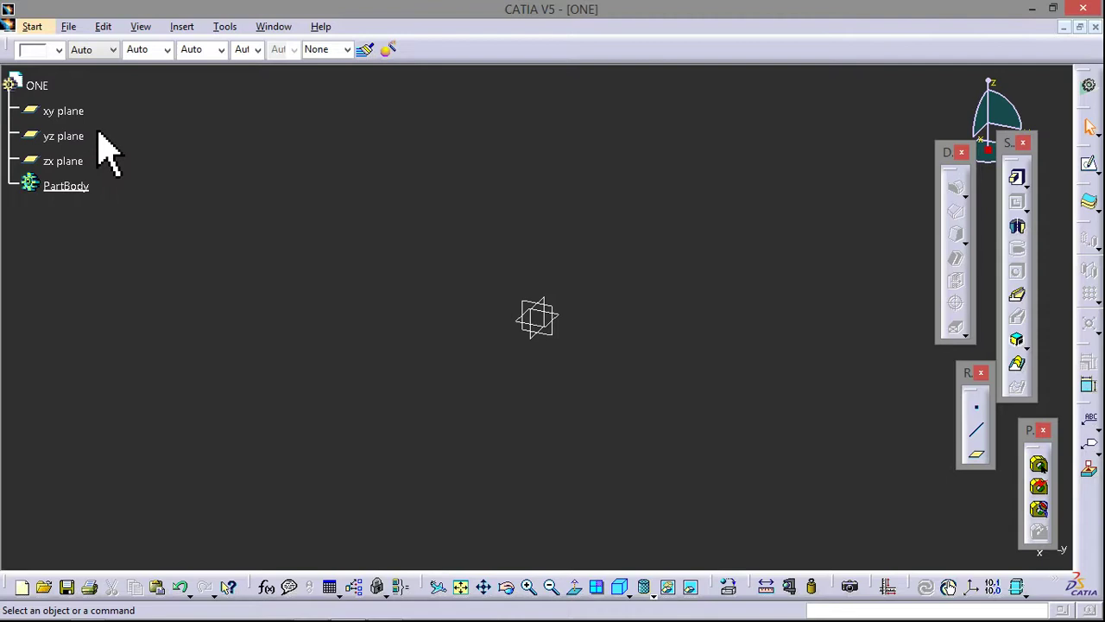
pyautogui.click(559, 313)
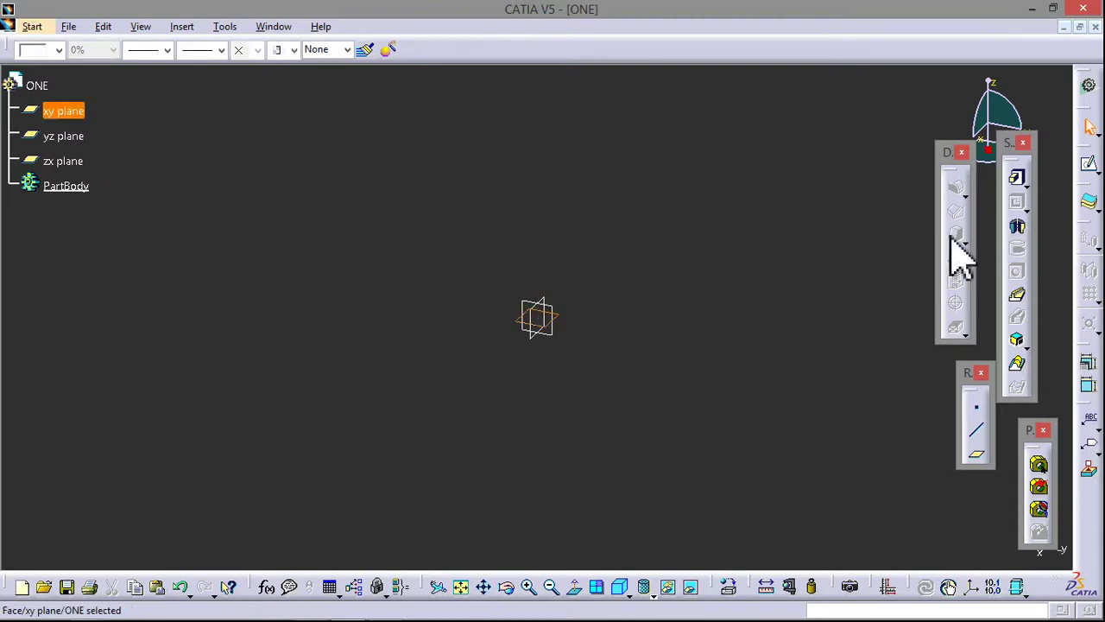
pyautogui.click(1090, 169)
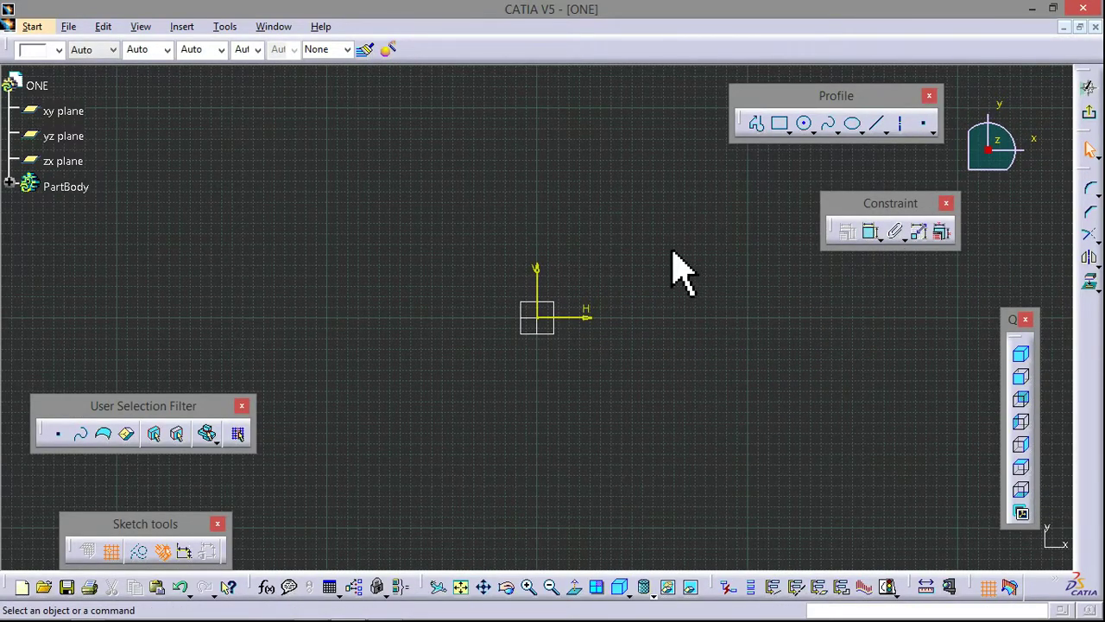
pyautogui.click(779, 122)
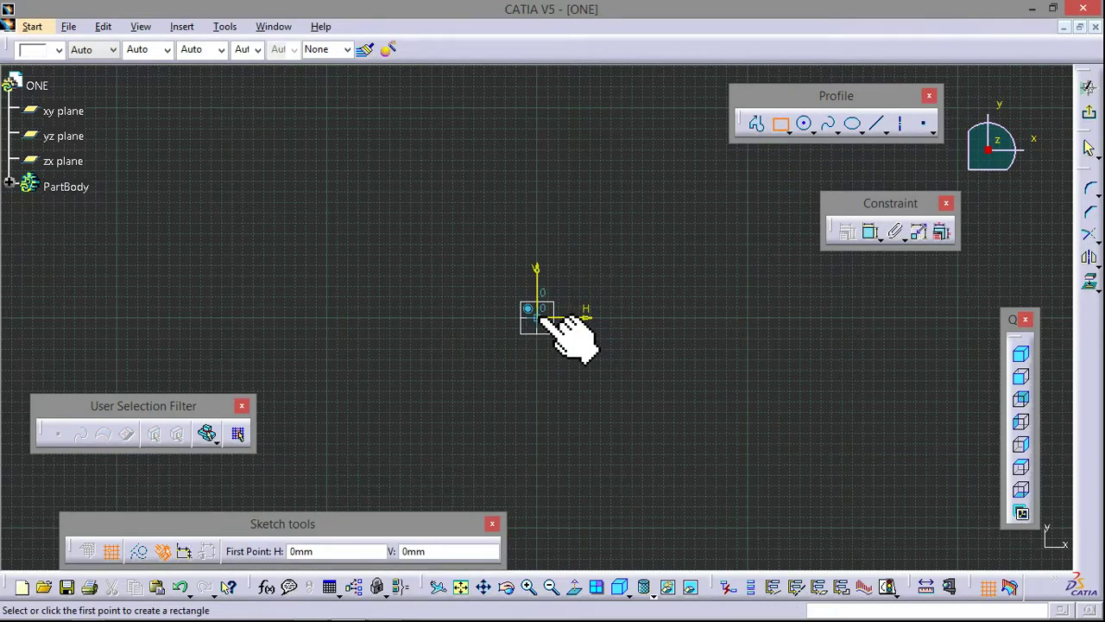
pyautogui.click(537, 318)
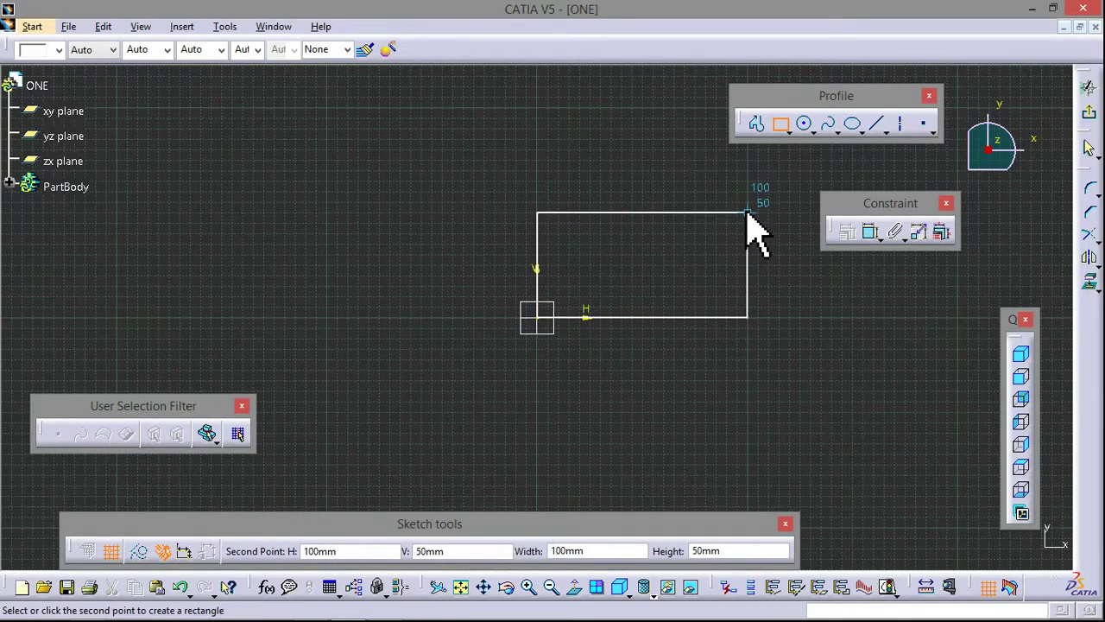
pyautogui.click(748, 212)
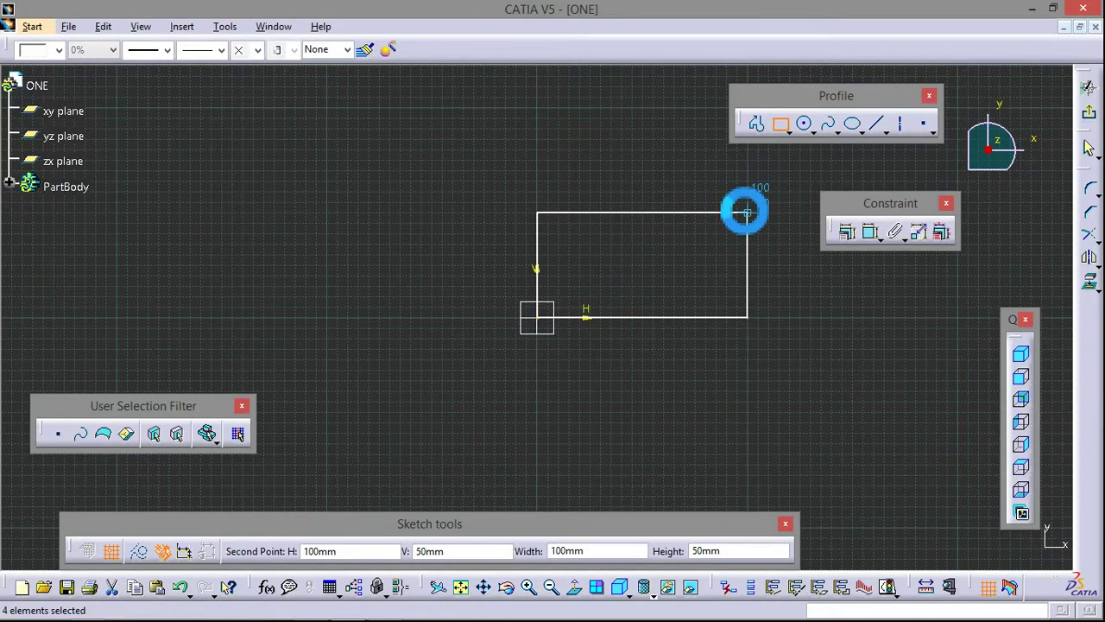
# Dimension the rectangle 100 wide and 50 high, then exit the sketcher.
pyautogui.click(868, 237)
pyautogui.click(635, 213)
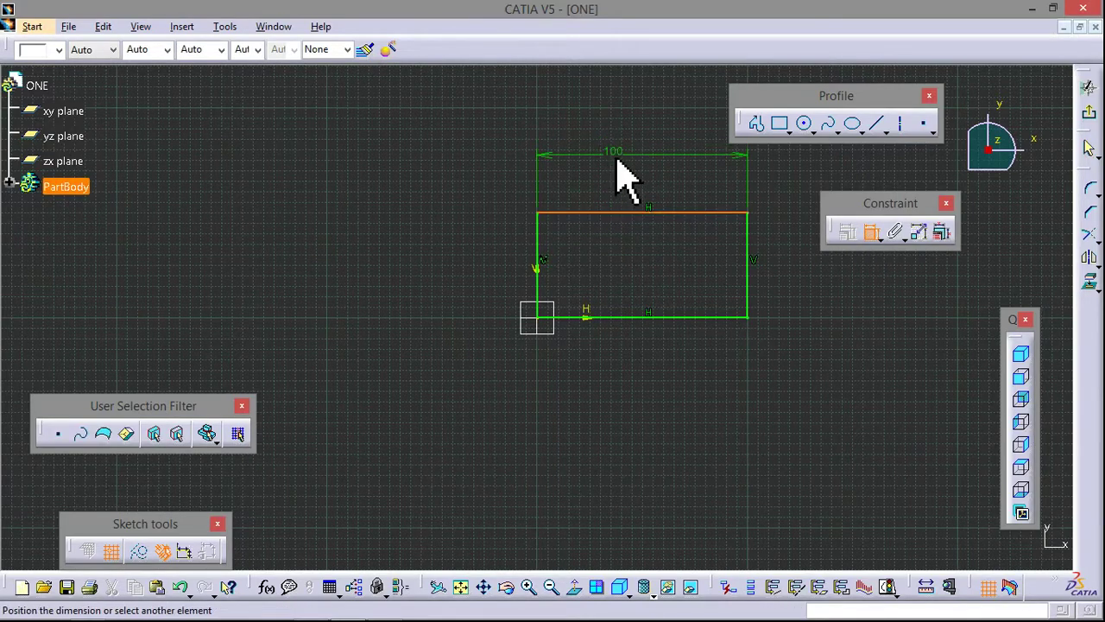
pyautogui.click(617, 165)
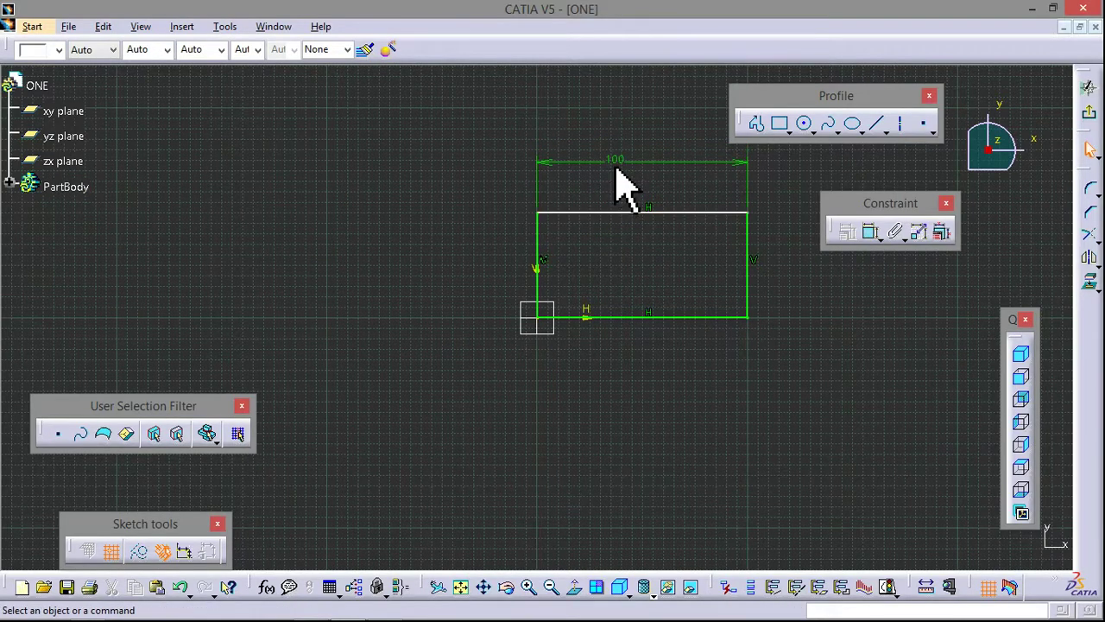
pyautogui.click(871, 240)
pyautogui.click(748, 289)
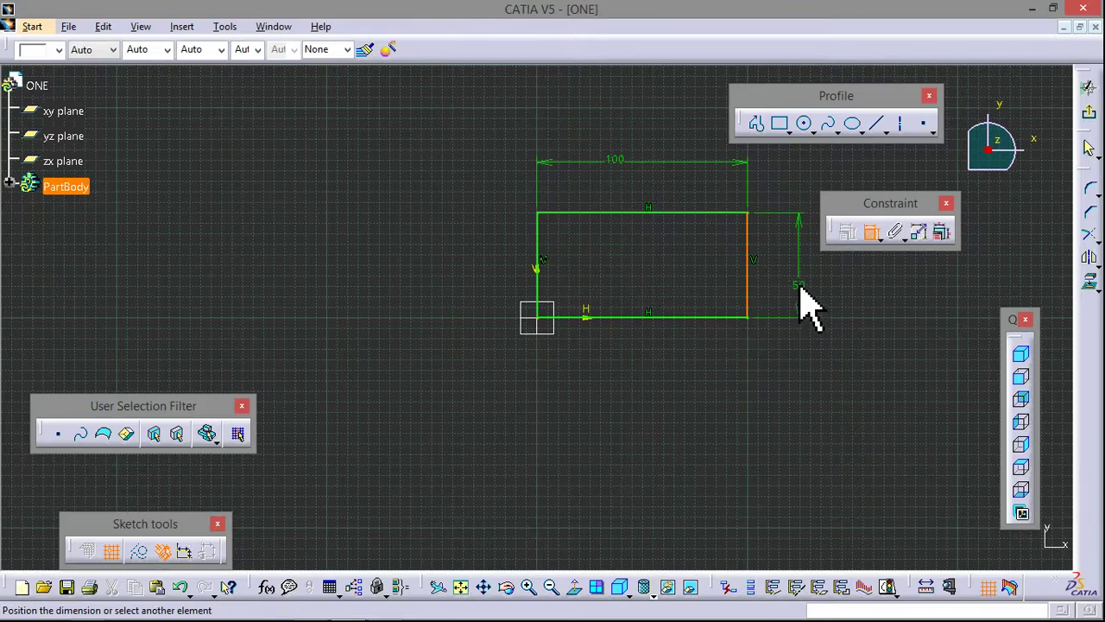
pyautogui.click(800, 288)
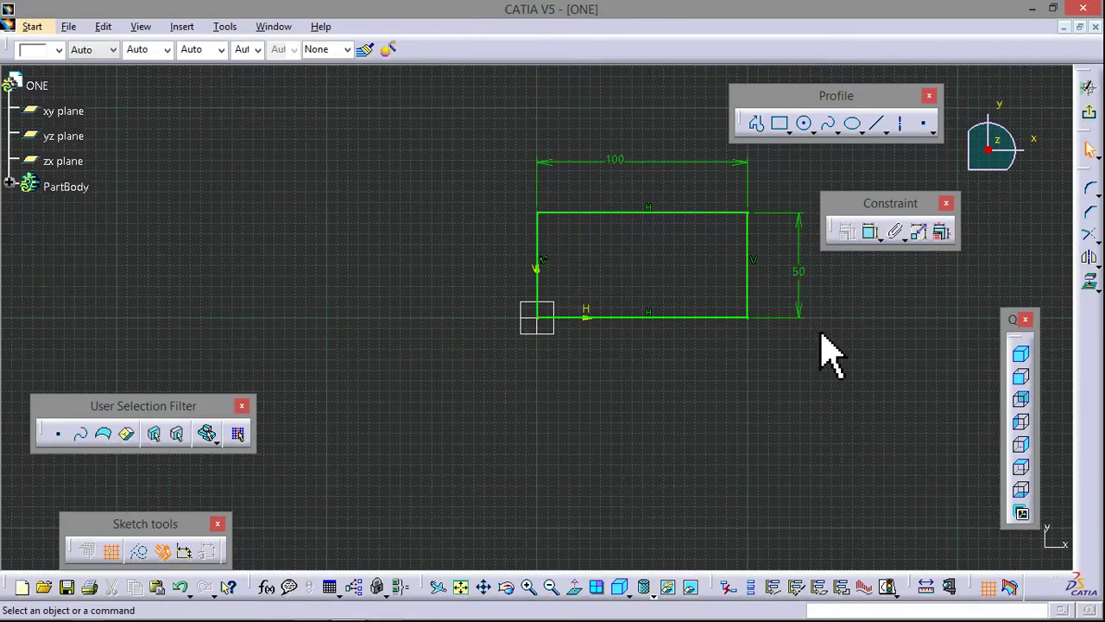
pyautogui.click(1091, 113)
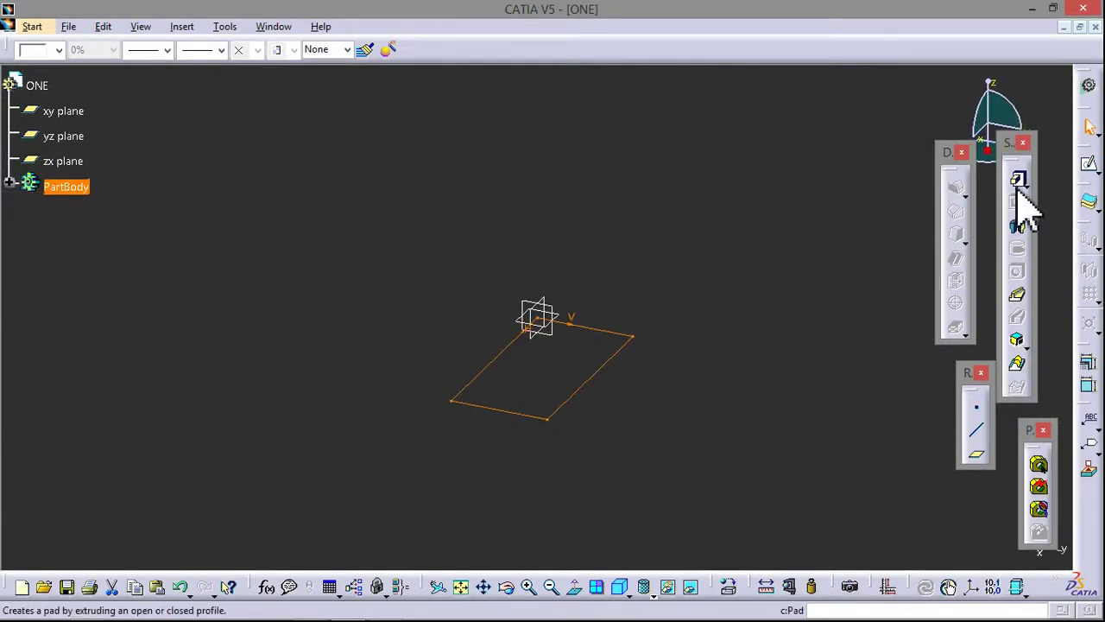
# Define a Pad with Sketch.1 as the profile, previewing a 20 mm extrusion.
pyautogui.click(182, 27)
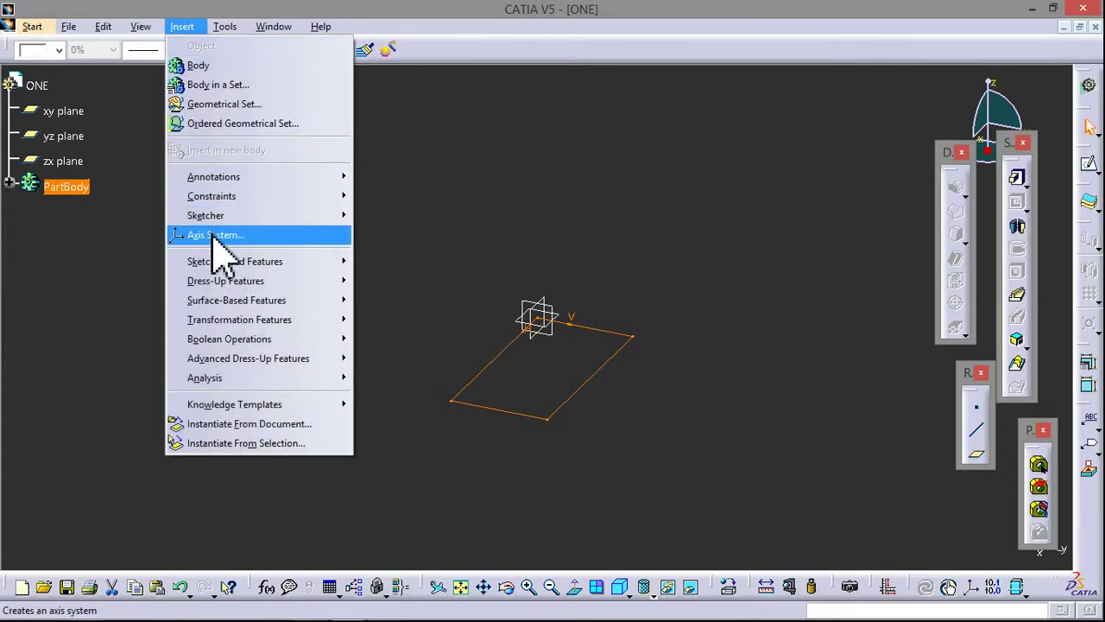
pyautogui.moveTo(235, 261)
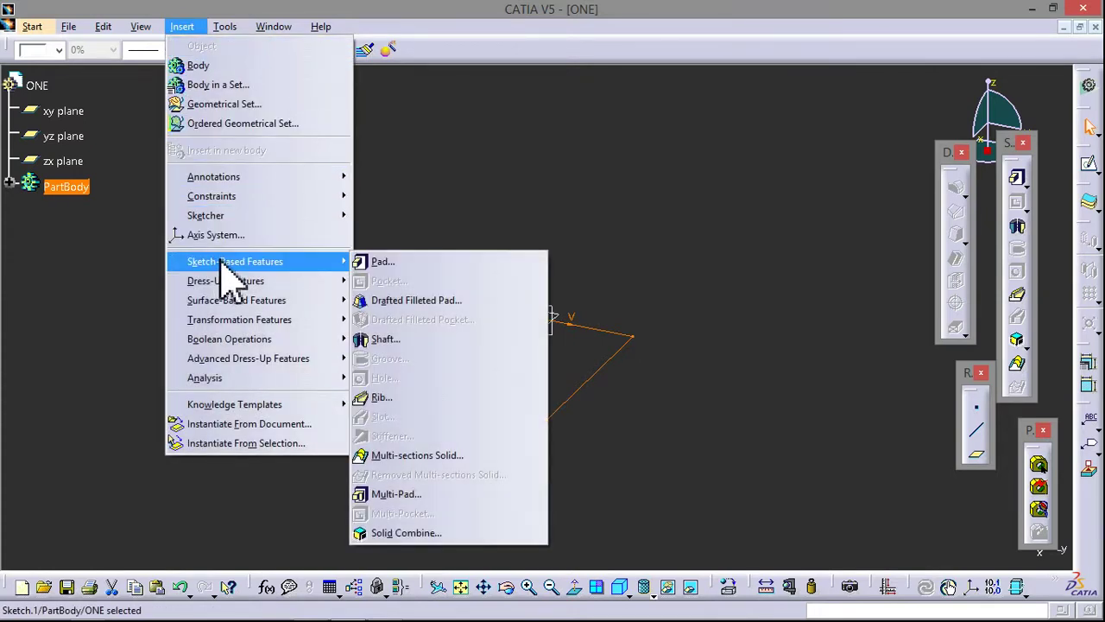
pyautogui.click(380, 262)
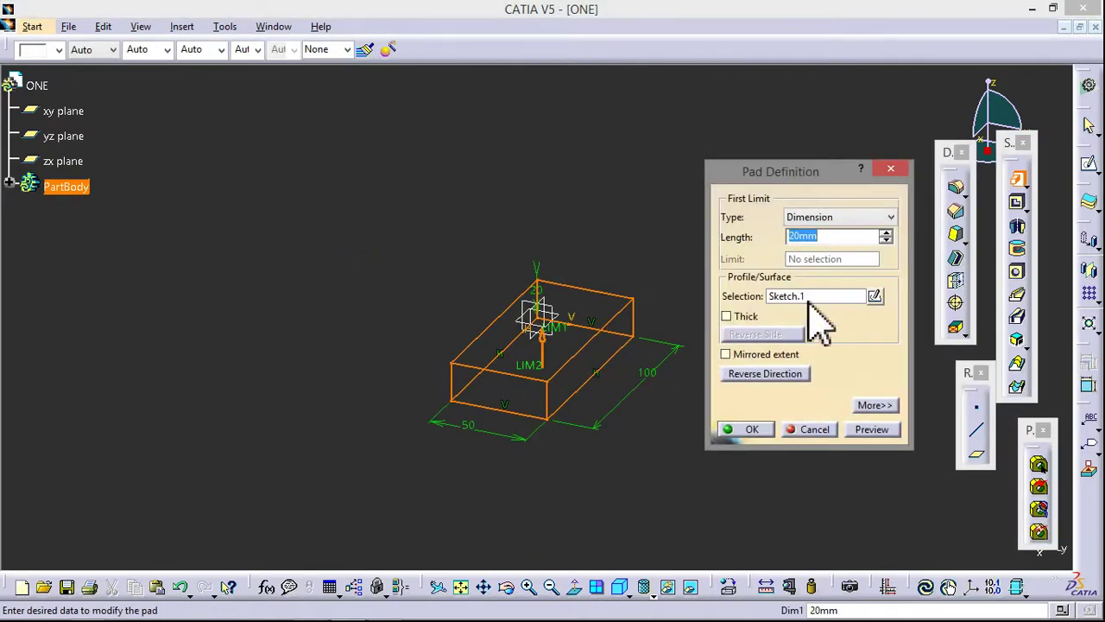
pyautogui.click(889, 168)
pyautogui.click(714, 357)
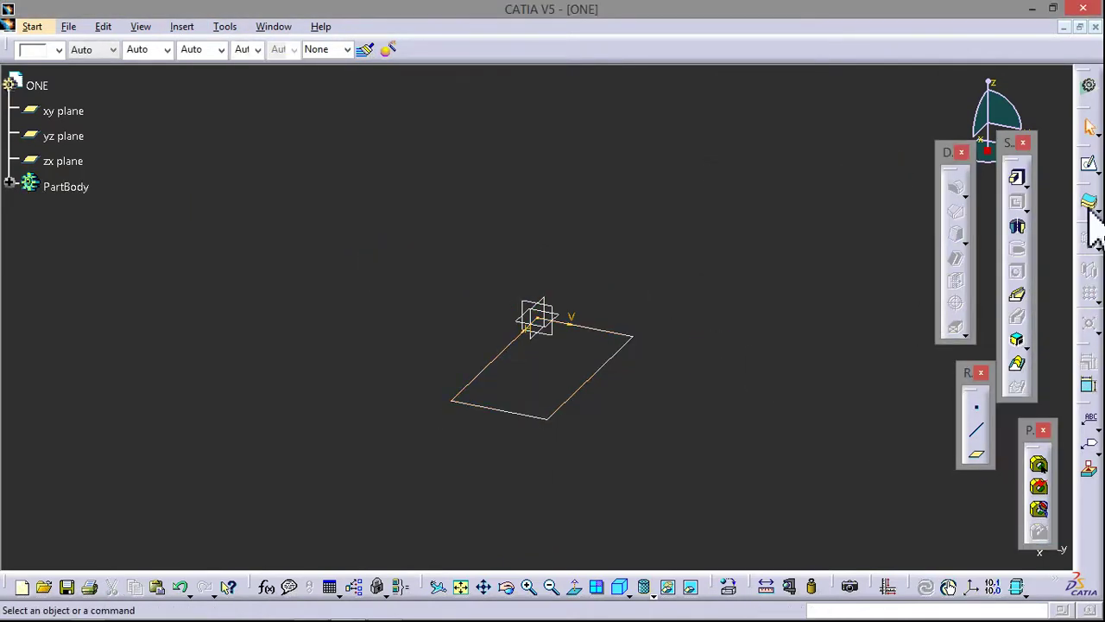
pyautogui.click(1016, 177)
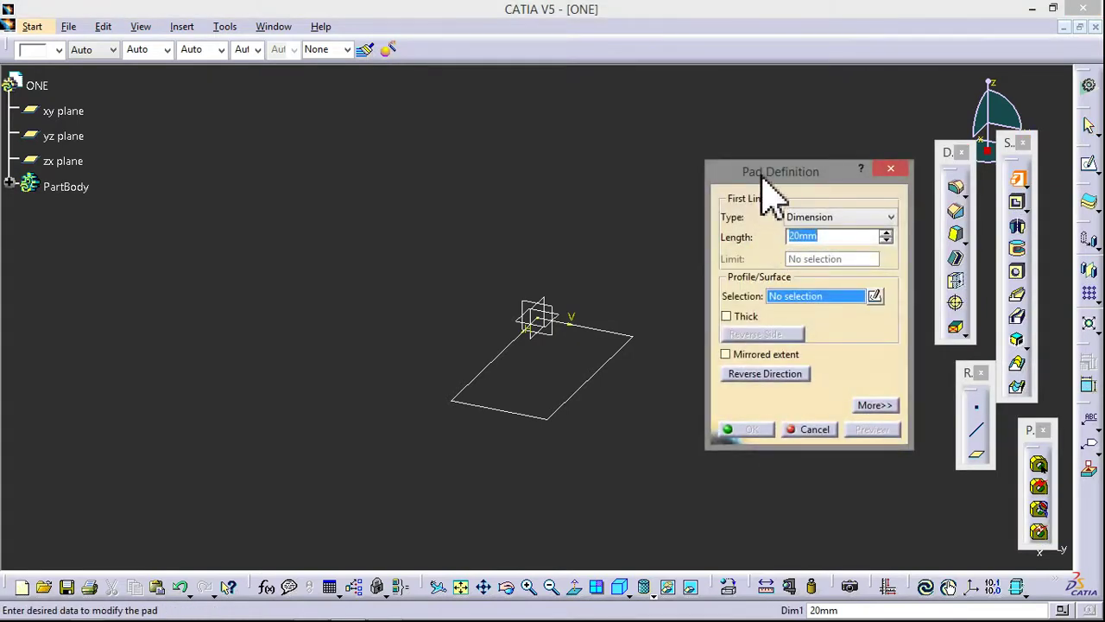
pyautogui.moveTo(763, 174); pyautogui.dragTo(757, 162)
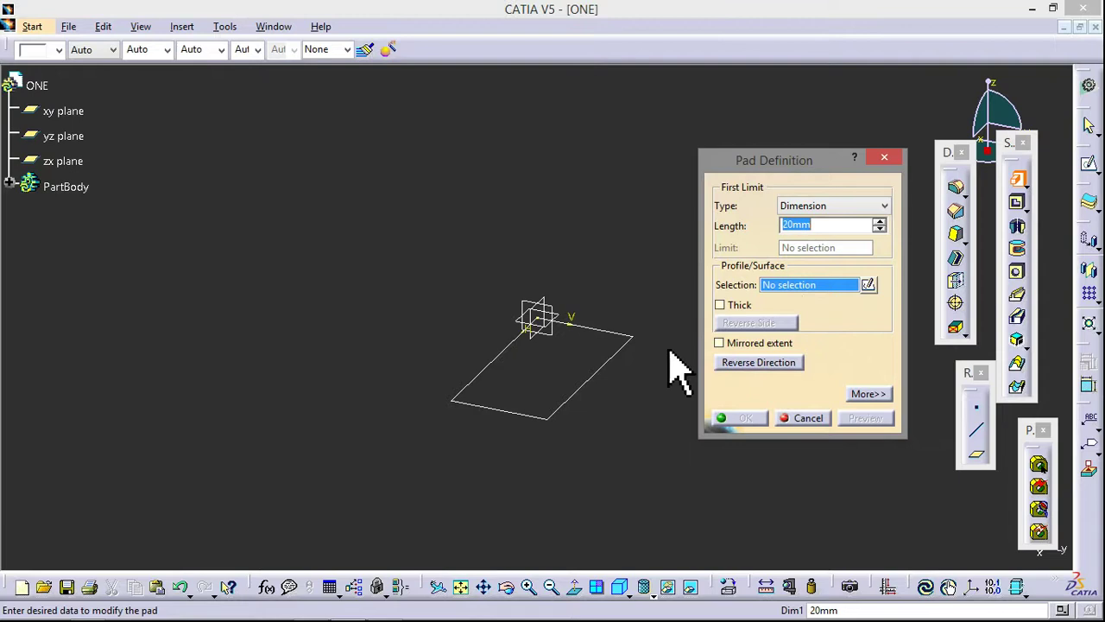
pyautogui.click(584, 394)
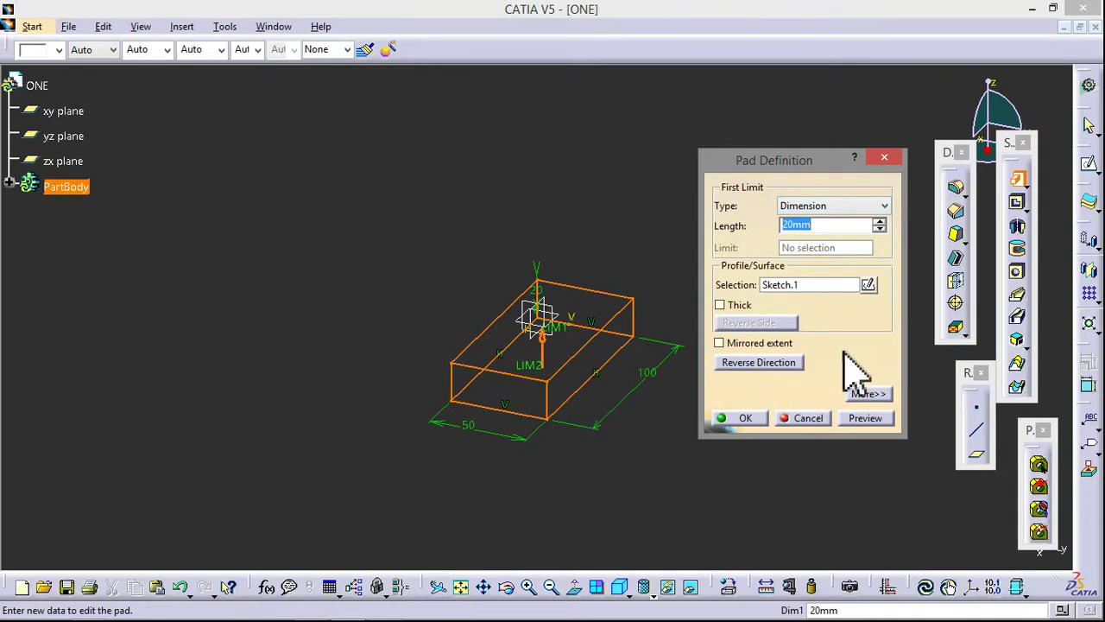
# Reverse the 20 mm pad's direction and preview it as a shaded solid.
pyautogui.click(757, 363)
pyautogui.click(758, 365)
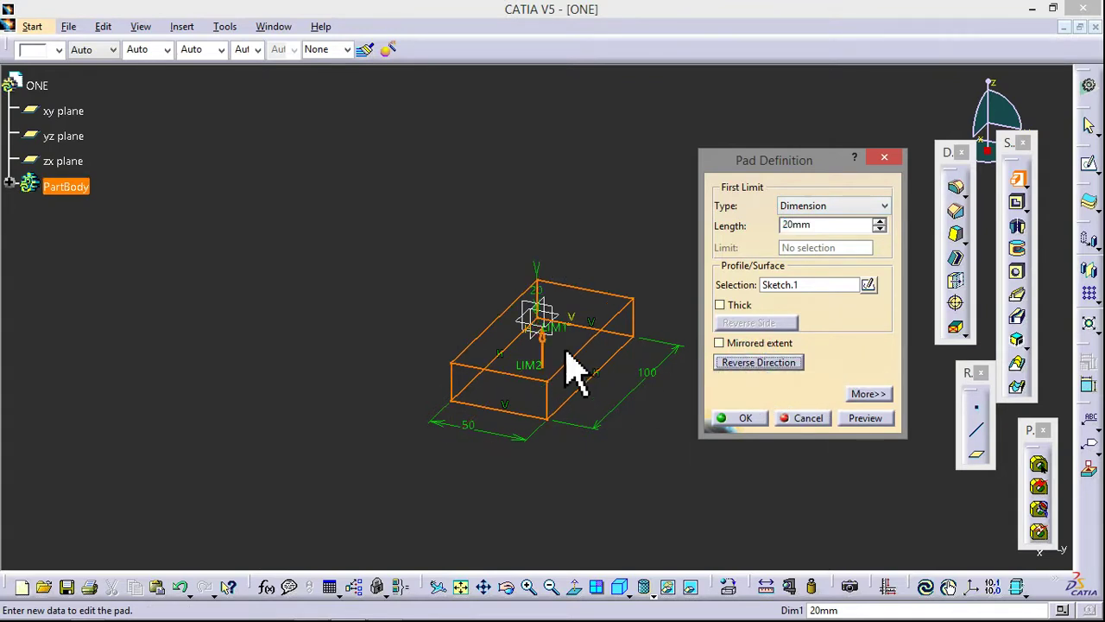
pyautogui.click(725, 363)
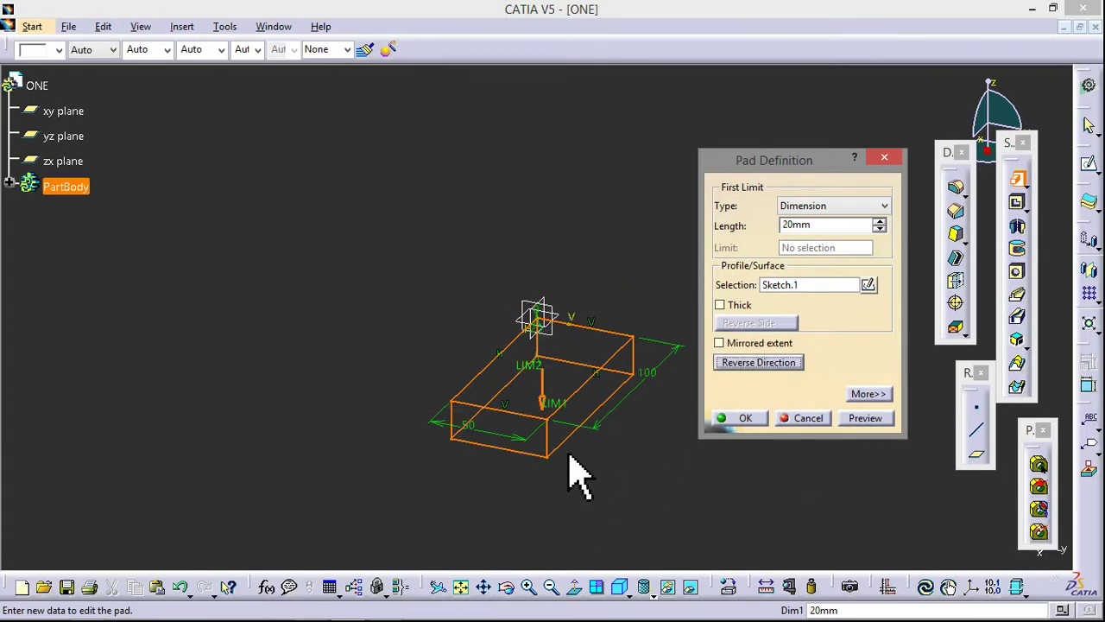
pyautogui.moveTo(575, 469)
pyautogui.mouseDown(button='middle')
pyautogui.moveTo(516, 293)
pyautogui.moveTo(459, 462)
pyautogui.moveTo(462, 413)
pyautogui.moveTo(451, 443)
pyautogui.moveTo(462, 419)
pyautogui.mouseUp(button='middle')
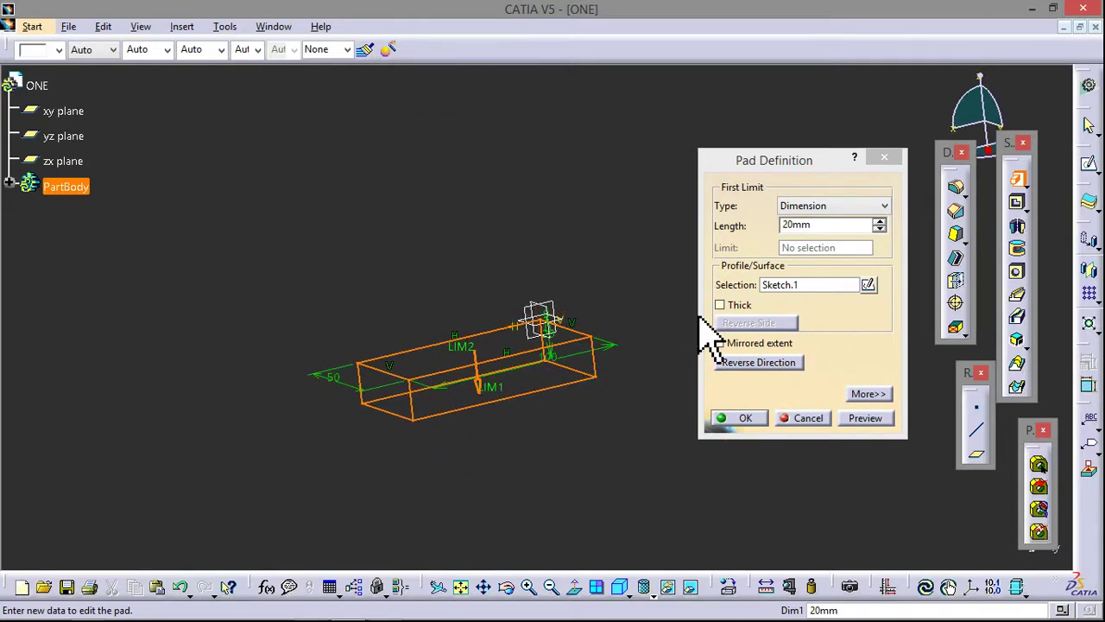
pyautogui.click(743, 367)
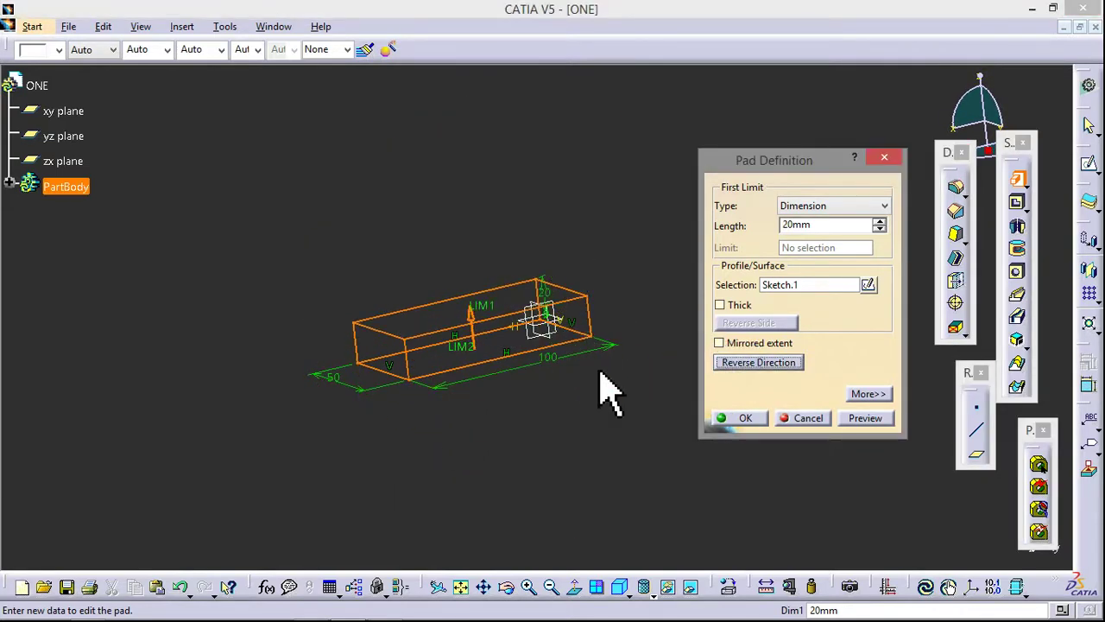
pyautogui.click(866, 420)
pyautogui.moveTo(481, 461)
pyautogui.mouseDown(button='middle')
pyautogui.moveTo(538, 296)
pyautogui.moveTo(542, 375)
pyautogui.moveTo(475, 469)
pyautogui.mouseUp(button='middle')
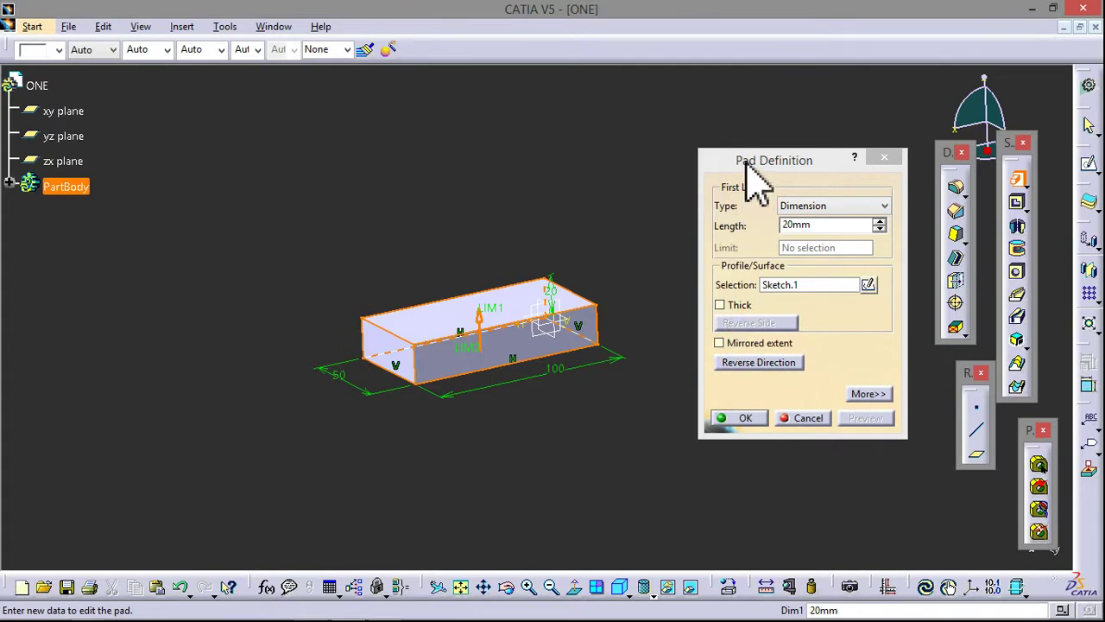
pyautogui.moveTo(748, 168); pyautogui.dragTo(727, 190)
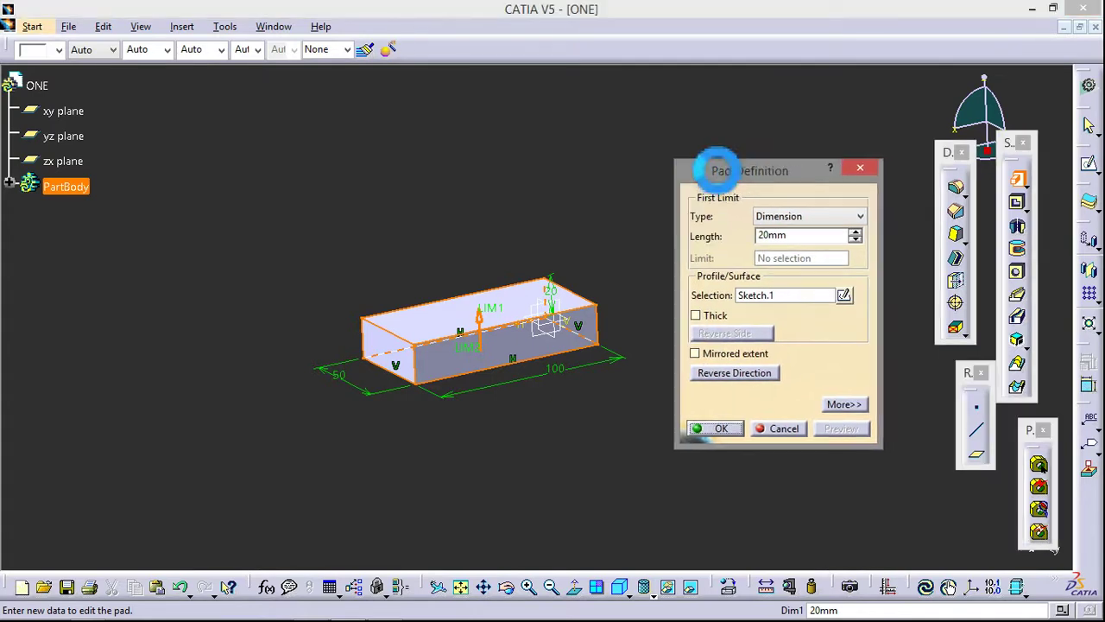
# Change the pad length to 40 mm and confirm it, giving a 100×50×40 block.
pyautogui.doubleClick(777, 246)
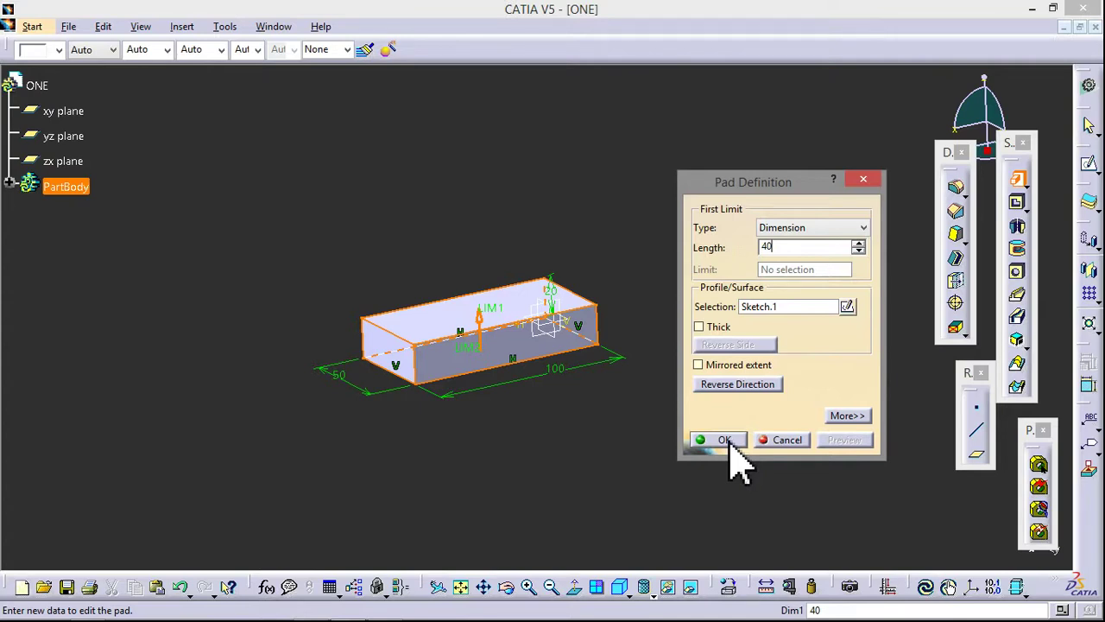
pyautogui.write('40')
pyautogui.press('Return')
pyautogui.click(836, 442)
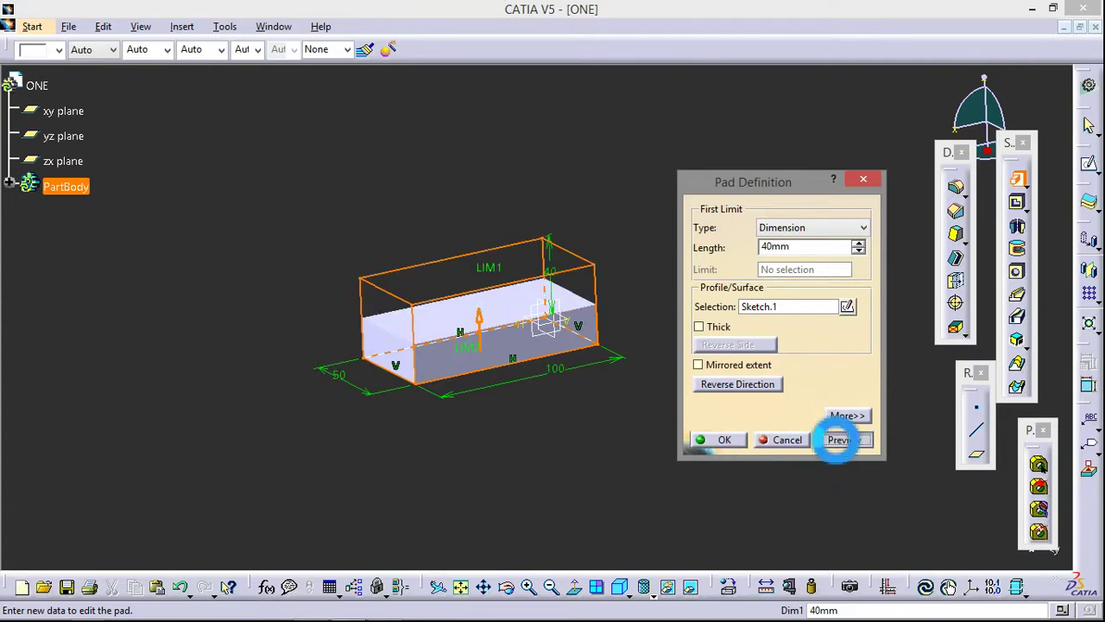
pyautogui.click(724, 440)
pyautogui.moveTo(358, 453)
pyautogui.mouseDown(button='middle')
pyautogui.moveTo(495, 246)
pyautogui.moveTo(432, 452)
pyautogui.mouseUp(button='middle')
pyautogui.moveTo(403, 308)
pyautogui.mouseDown(button='middle')
pyautogui.moveTo(516, 341)
pyautogui.moveTo(711, 345)
pyautogui.moveTo(513, 296)
pyautogui.moveTo(588, 338)
pyautogui.moveTo(653, 350)
pyautogui.moveTo(444, 334)
pyautogui.moveTo(404, 440)
pyautogui.moveTo(420, 419)
pyautogui.mouseUp(button='middle')
pyautogui.click(683, 410)
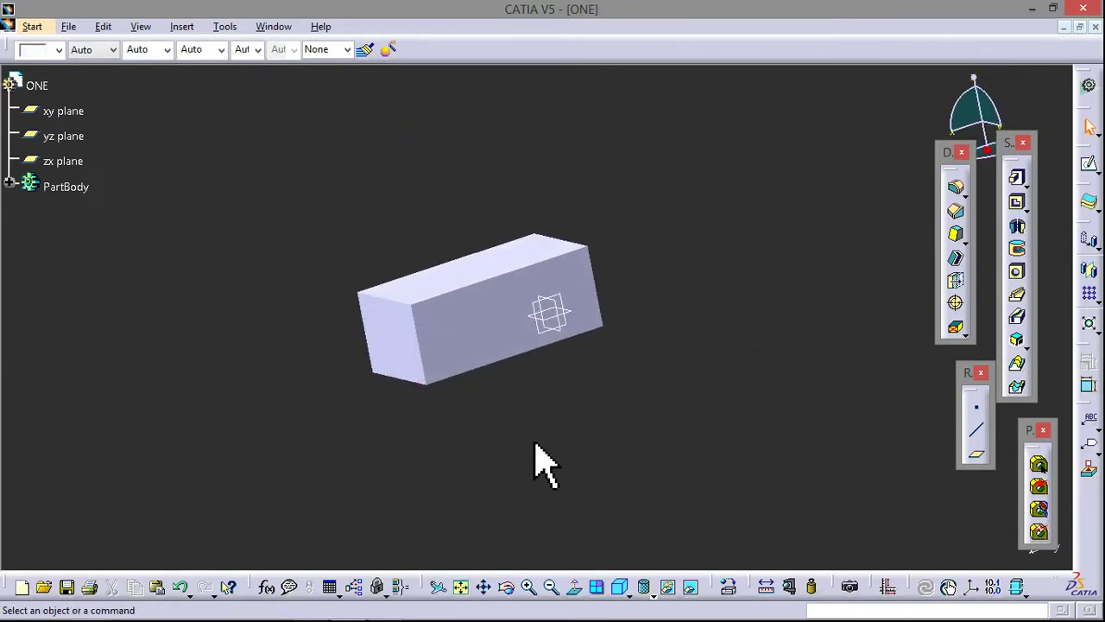
# Undo the solid pad and start a new thin-walled pad on Sketch.1.
pyautogui.hotkey('ctrl', 'z')
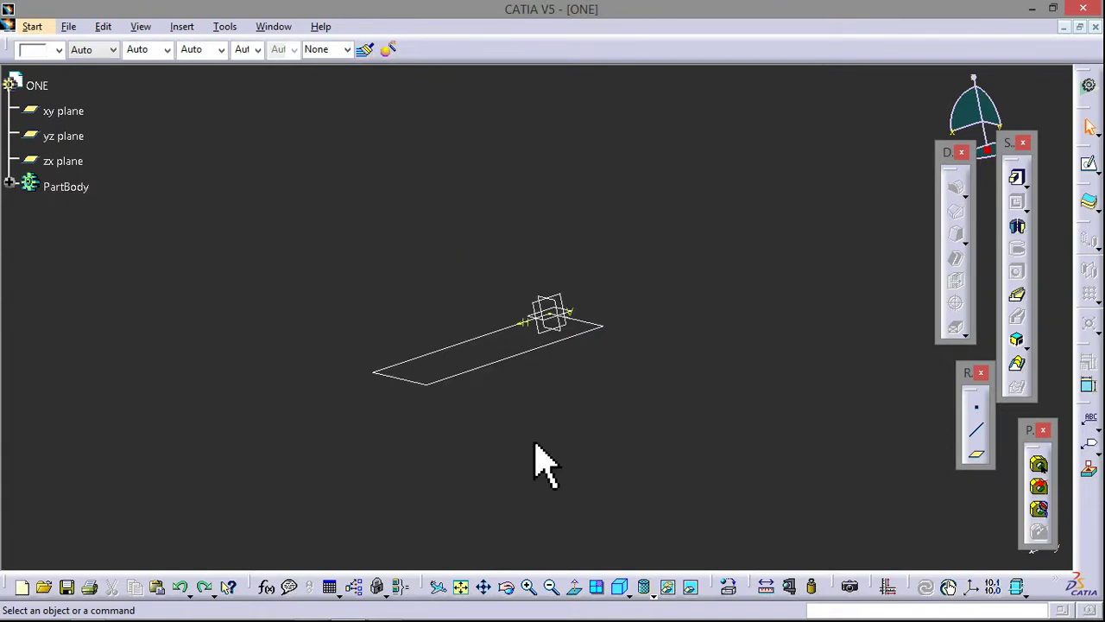
pyautogui.moveTo(461, 415)
pyautogui.mouseDown(button='middle')
pyautogui.moveTo(544, 414)
pyautogui.moveTo(475, 384)
pyautogui.moveTo(483, 419)
pyautogui.moveTo(469, 461)
pyautogui.moveTo(614, 493)
pyautogui.moveTo(658, 441)
pyautogui.moveTo(612, 458)
pyautogui.moveTo(382, 345)
pyautogui.moveTo(469, 222)
pyautogui.moveTo(432, 203)
pyautogui.mouseUp(button='middle')
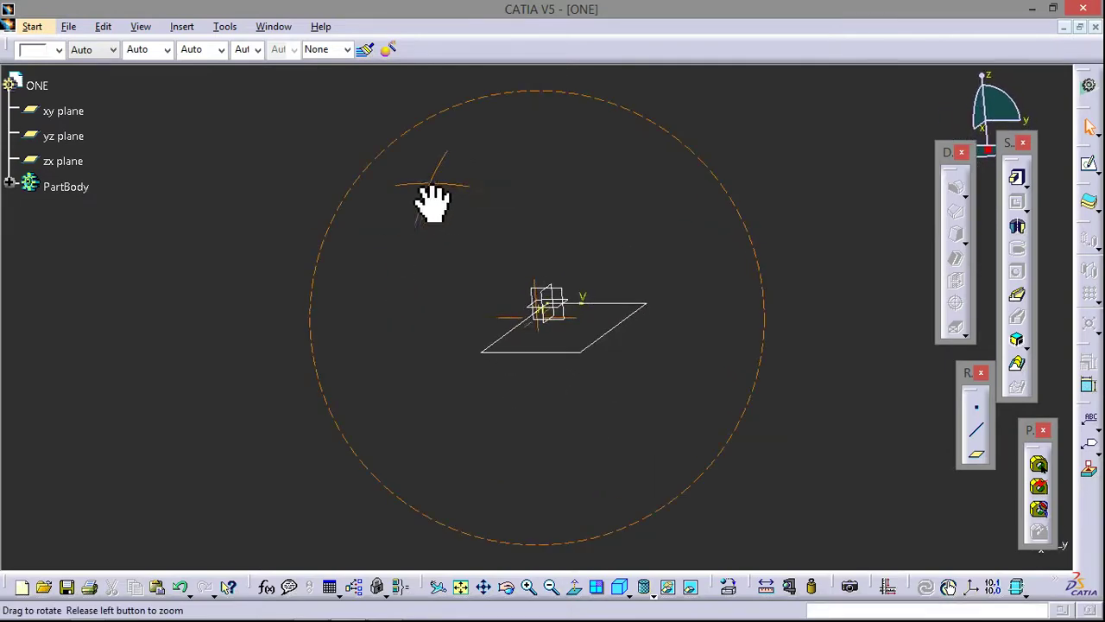
pyautogui.click(1016, 177)
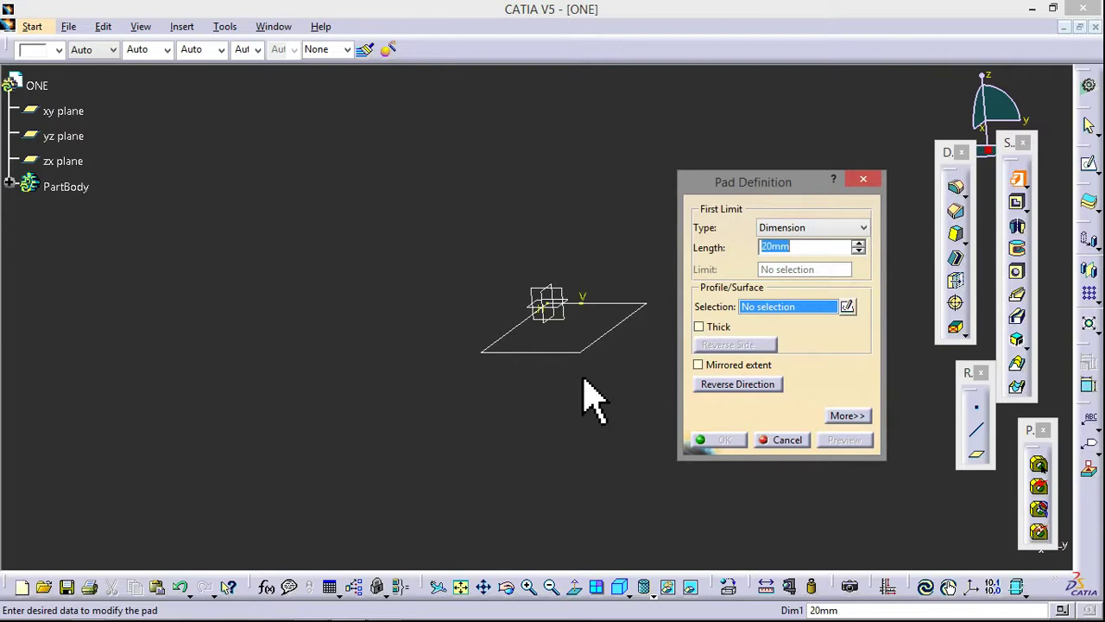
pyautogui.click(570, 362)
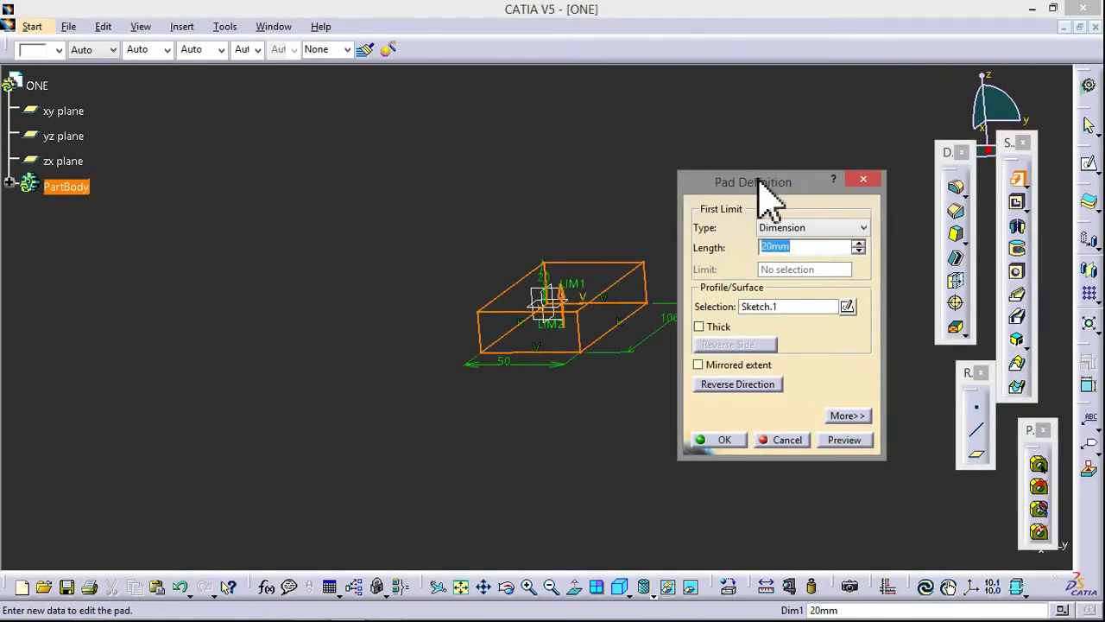
pyautogui.moveTo(759, 181); pyautogui.dragTo(774, 183)
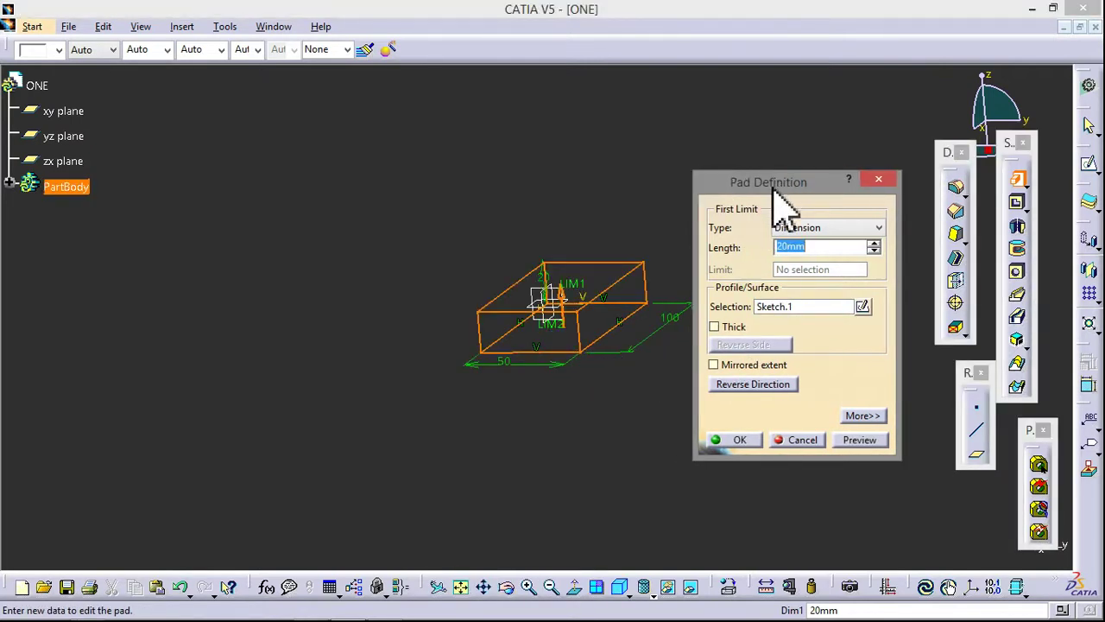
pyautogui.click(714, 327)
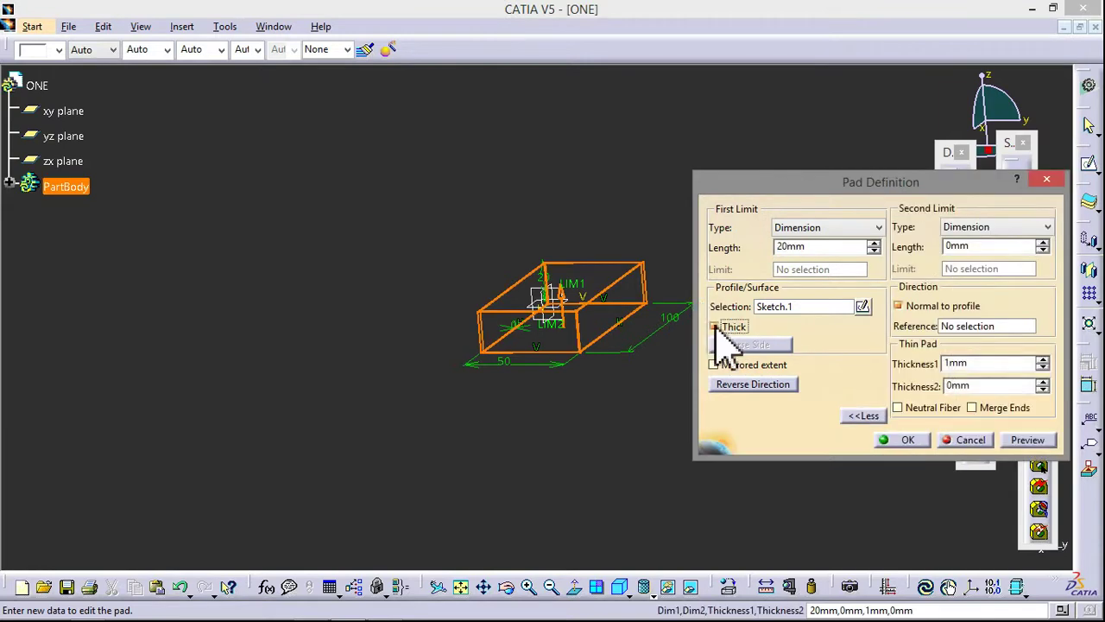
pyautogui.moveTo(763, 183); pyautogui.dragTo(763, 166)
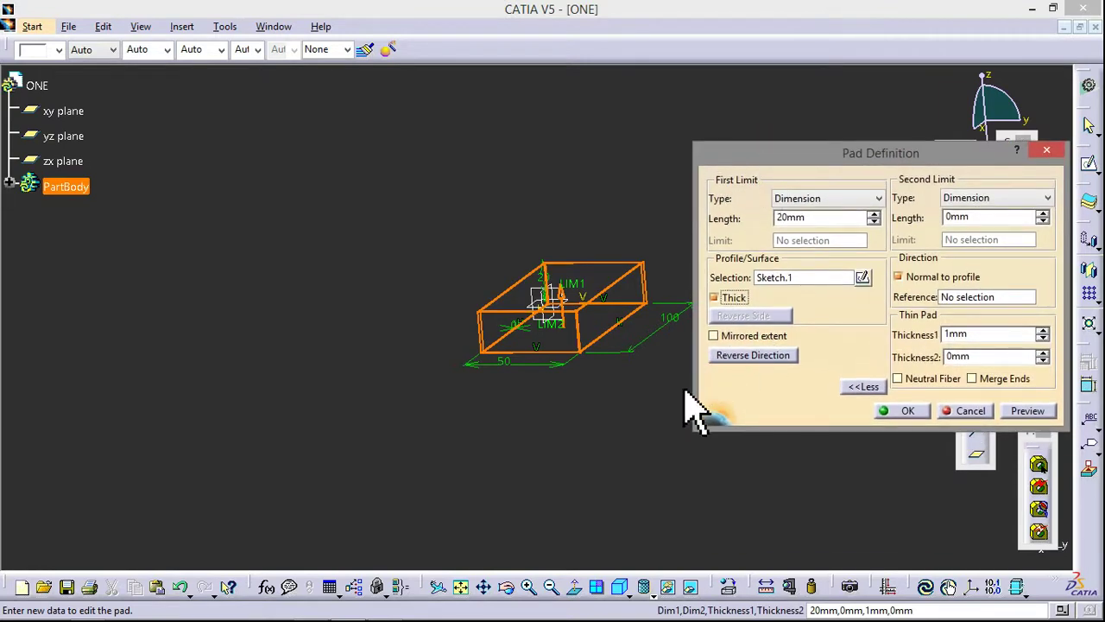
pyautogui.moveTo(579, 426); pyautogui.dragTo(484, 471, button='middle')
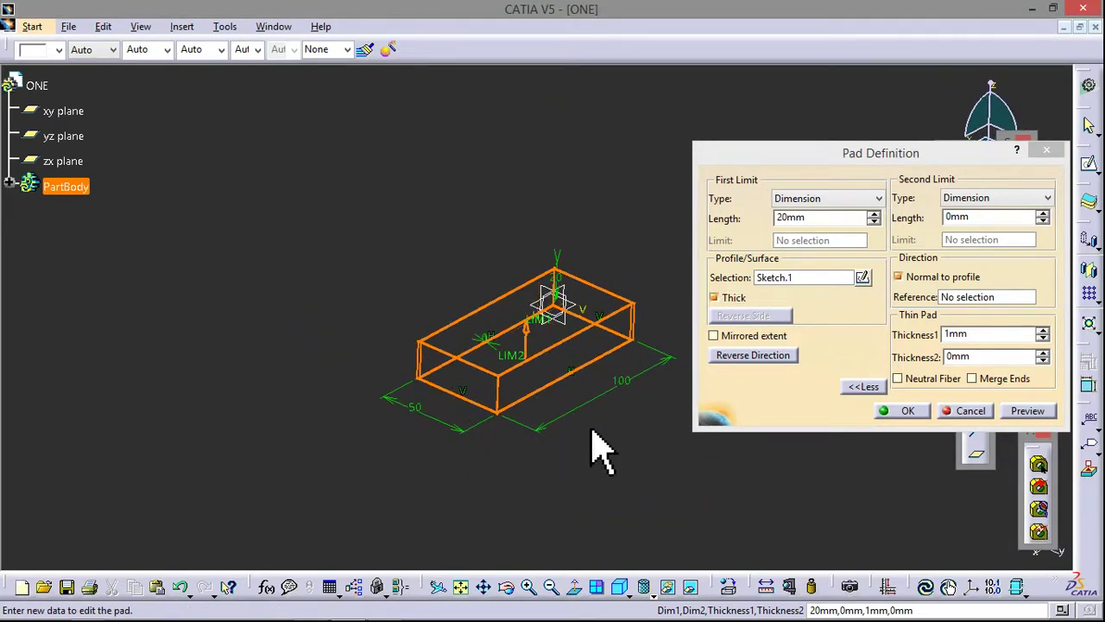
pyautogui.click(1027, 411)
pyautogui.moveTo(525, 525); pyautogui.dragTo(604, 358, button='middle')
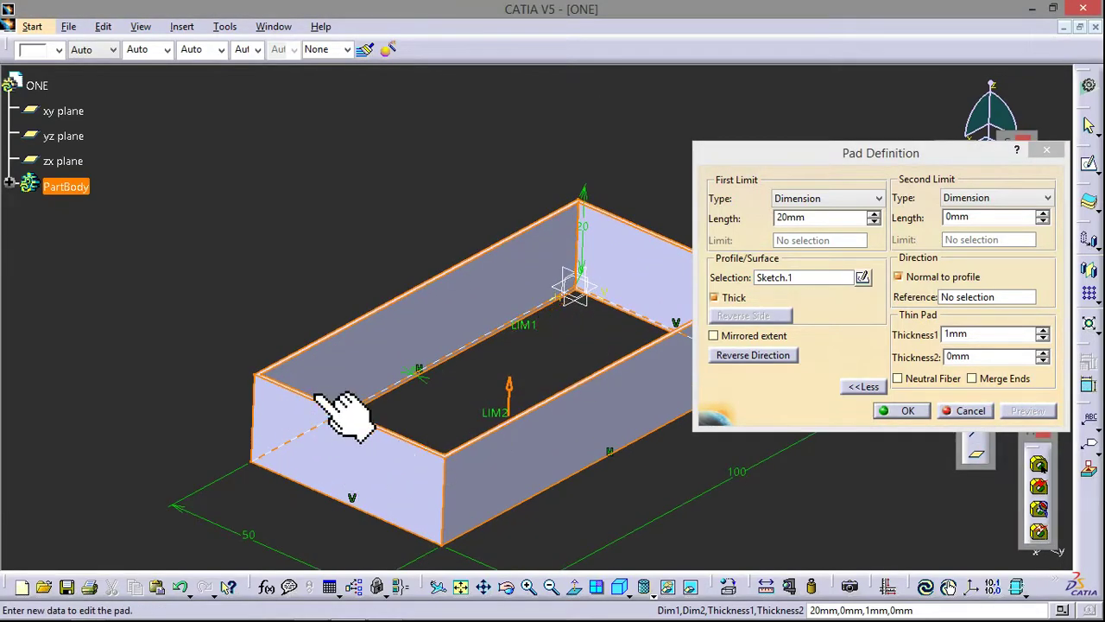
# Set both wall thicknesses to 5 mm and confirm the 20 mm thin pad.
pyautogui.doubleClick(958, 334)
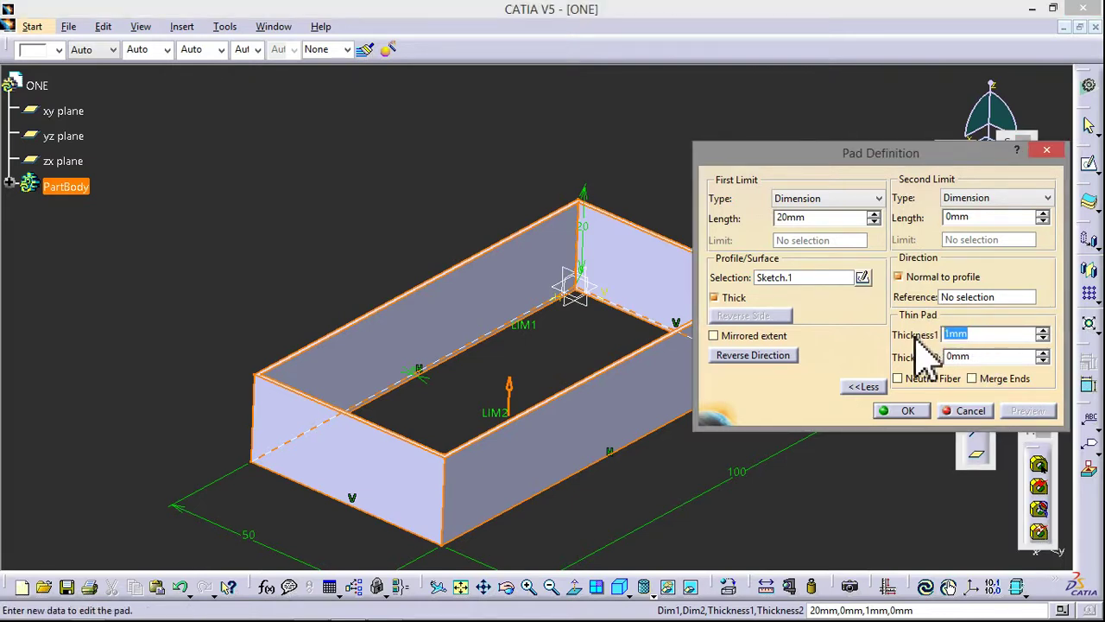
pyautogui.write('5')
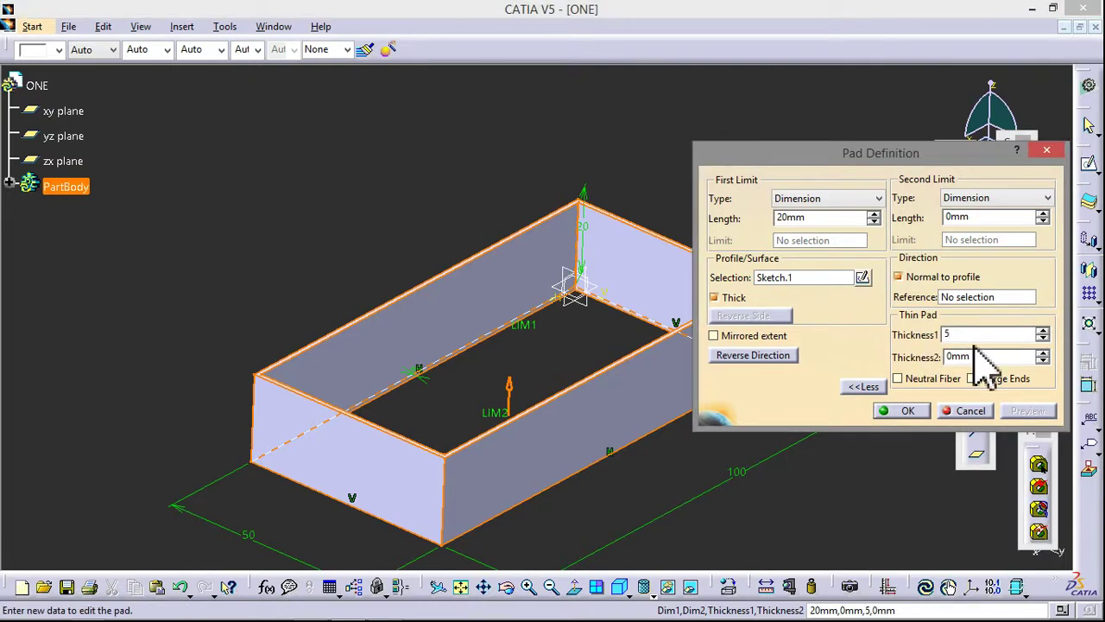
pyautogui.press('Tab')
pyautogui.click(1028, 411)
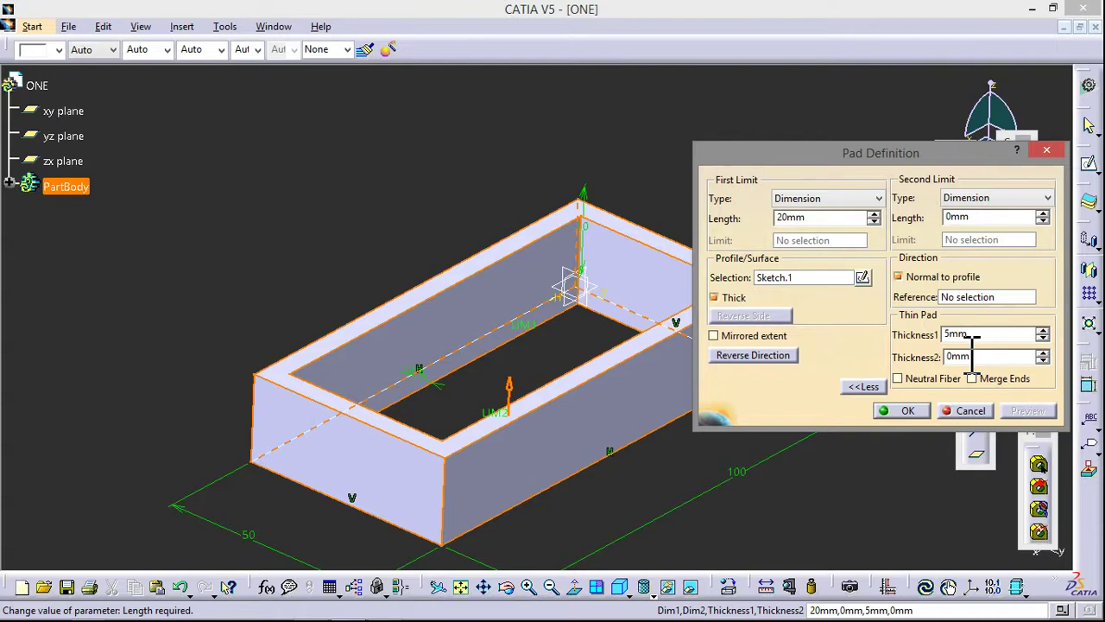
pyautogui.doubleClick(958, 356)
pyautogui.press('Tab')
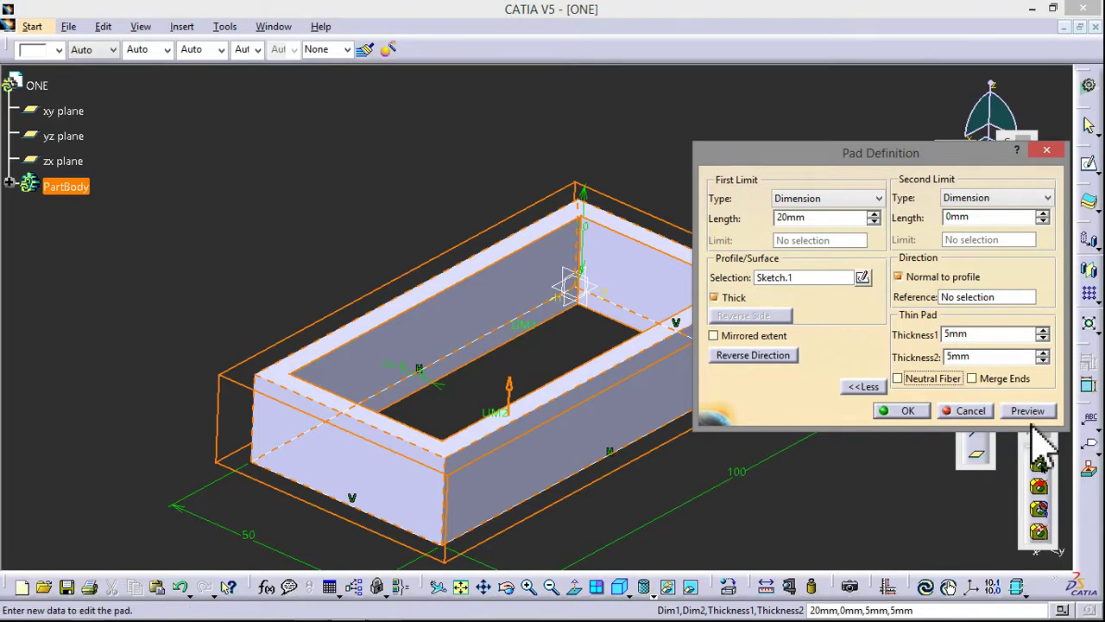
pyautogui.click(1027, 410)
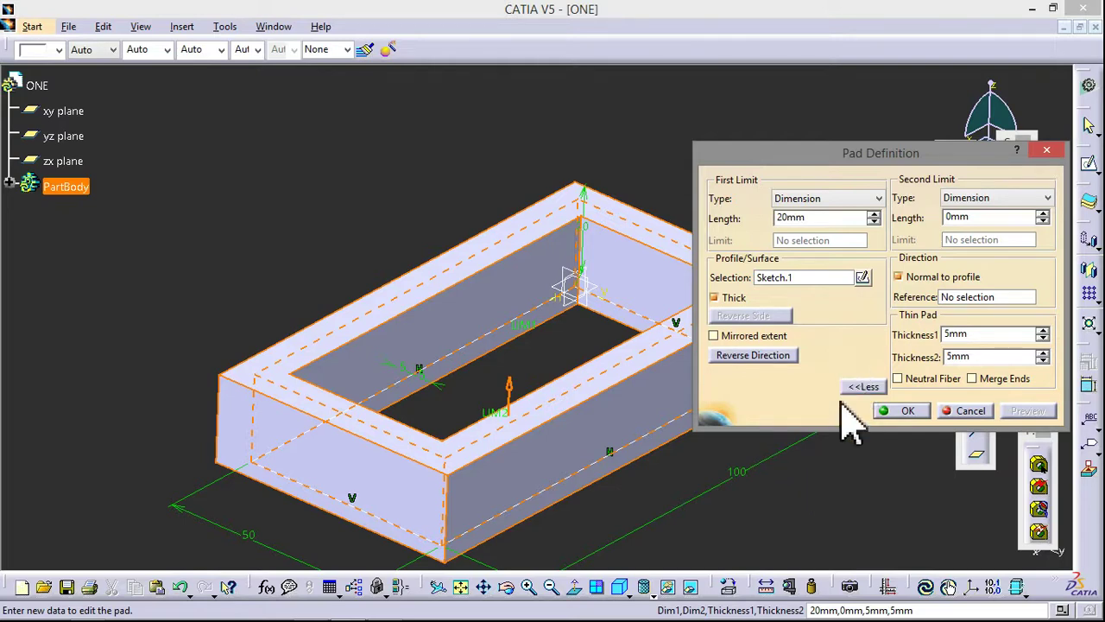
pyautogui.click(900, 411)
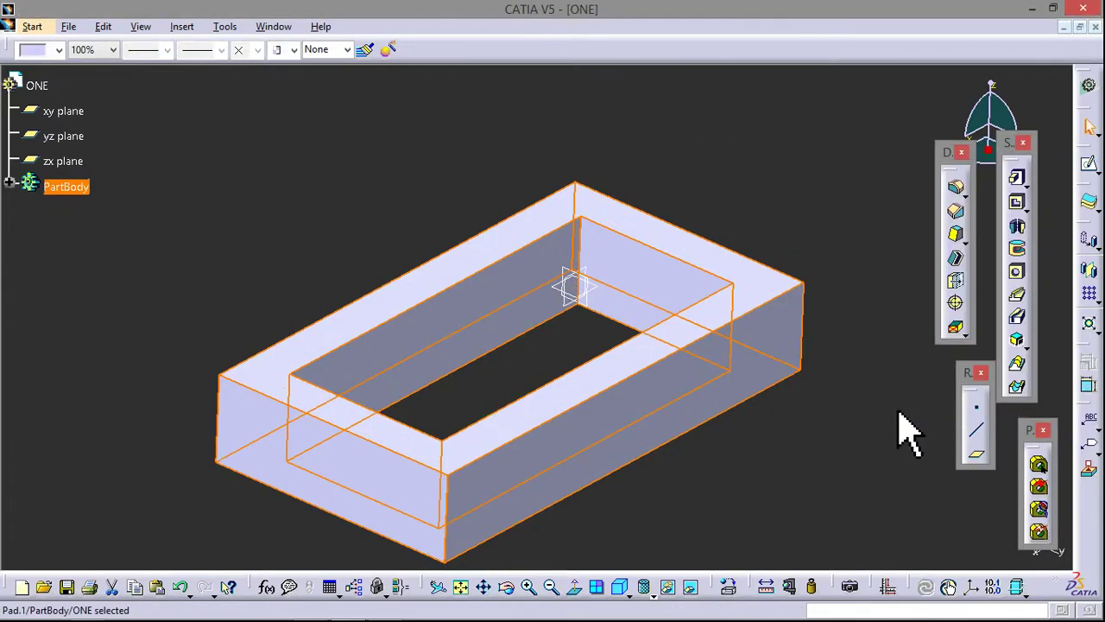
# Undo the thin pad and start a new pad on Sketch.1 with Mirrored extent.
pyautogui.moveTo(898, 413); pyautogui.dragTo(794, 409, button='middle')
pyautogui.click(725, 475)
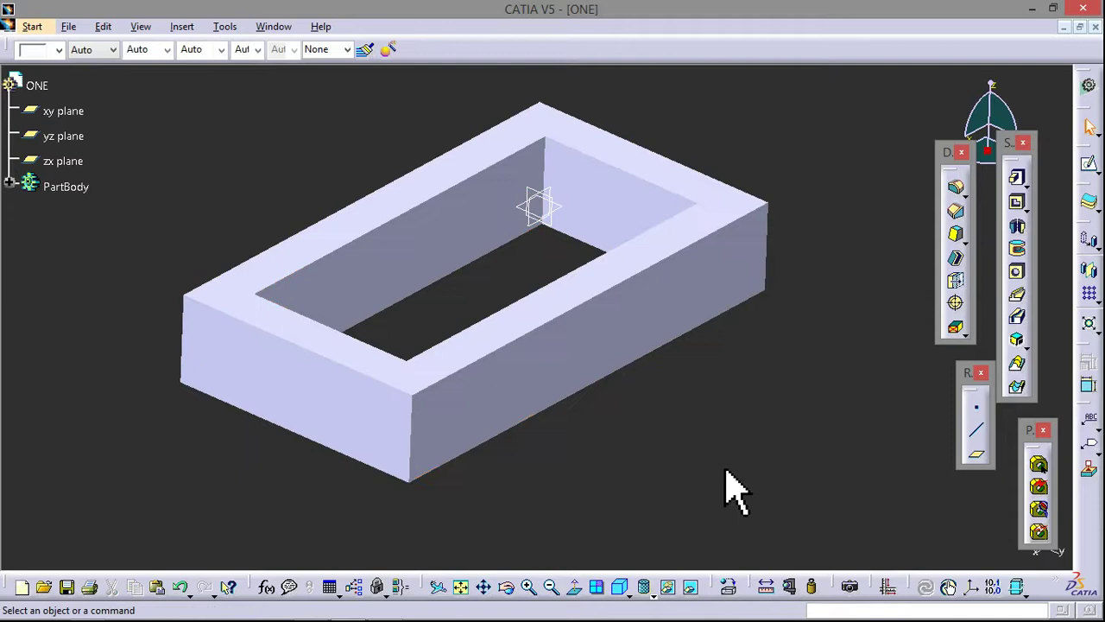
pyautogui.hotkey('ctrl', 'z')
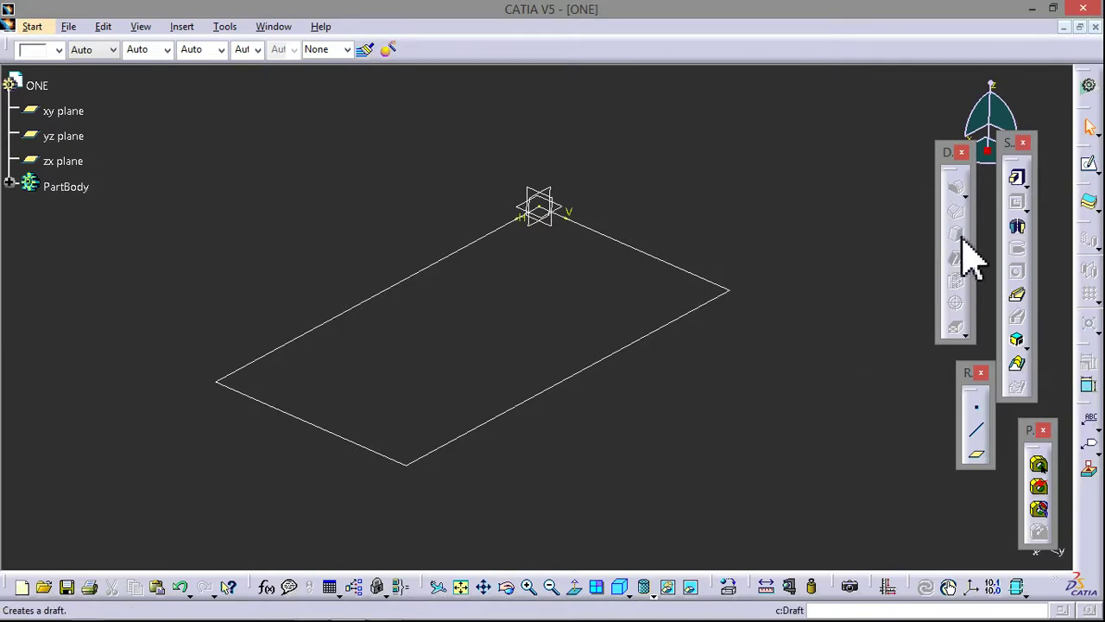
pyautogui.click(1019, 178)
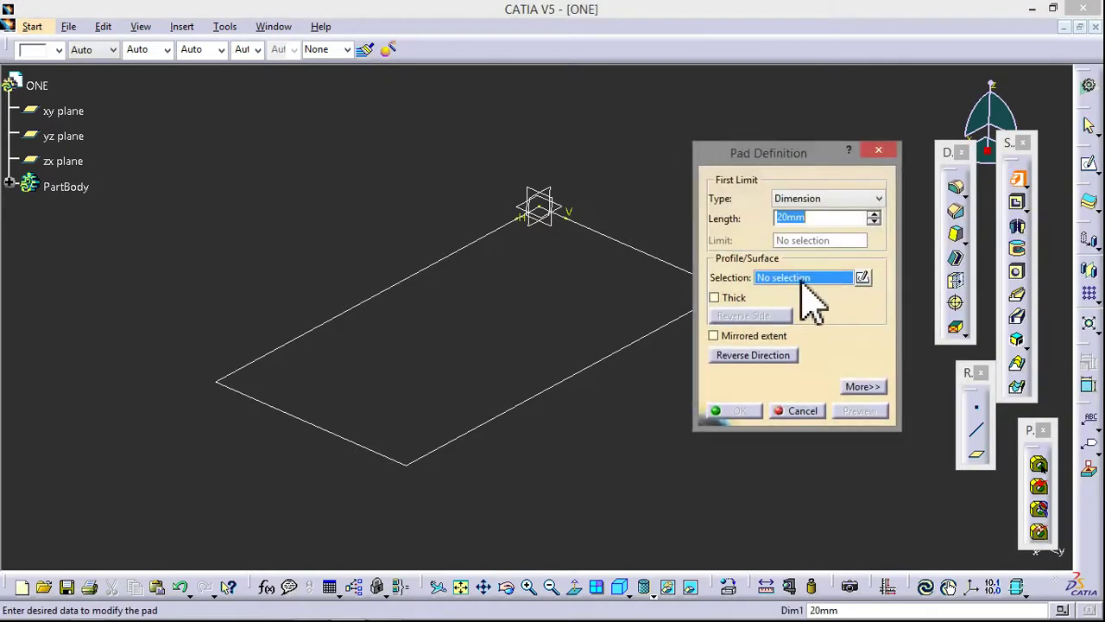
pyautogui.click(594, 369)
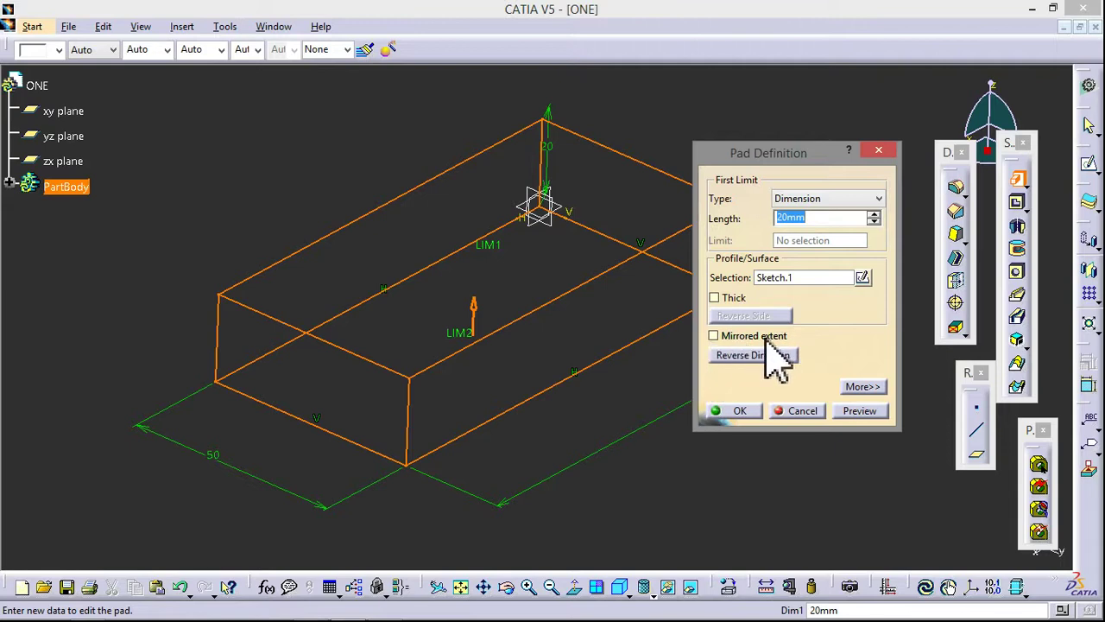
pyautogui.click(714, 336)
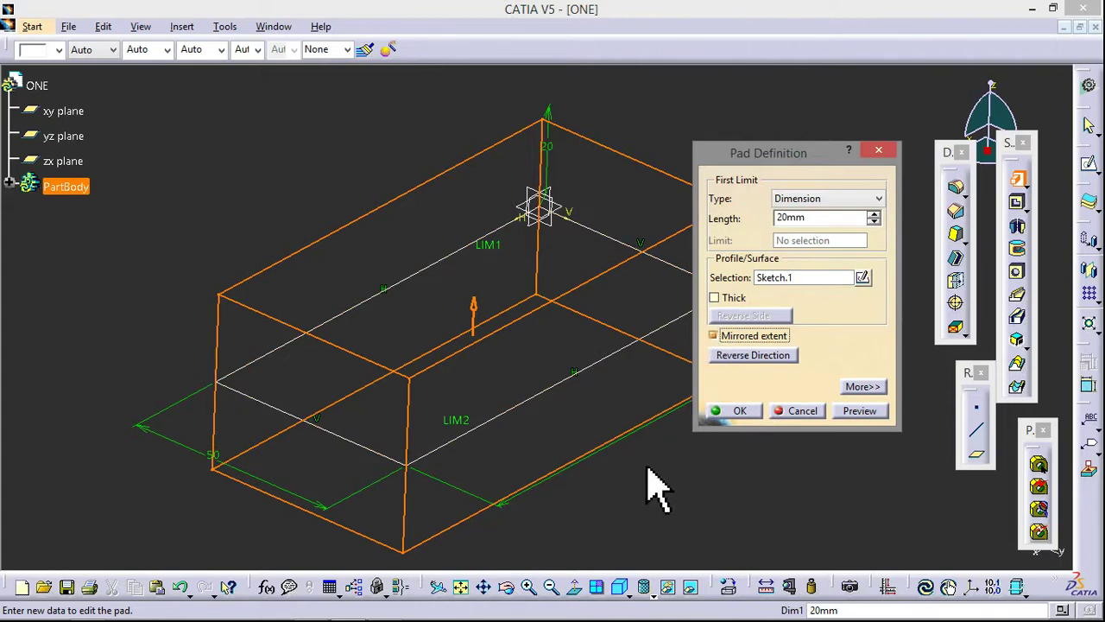
# Preview the mirrored 20 mm solid pad from several angles and confirm it.
pyautogui.moveTo(639, 466); pyautogui.dragTo(580, 436, button='middle')
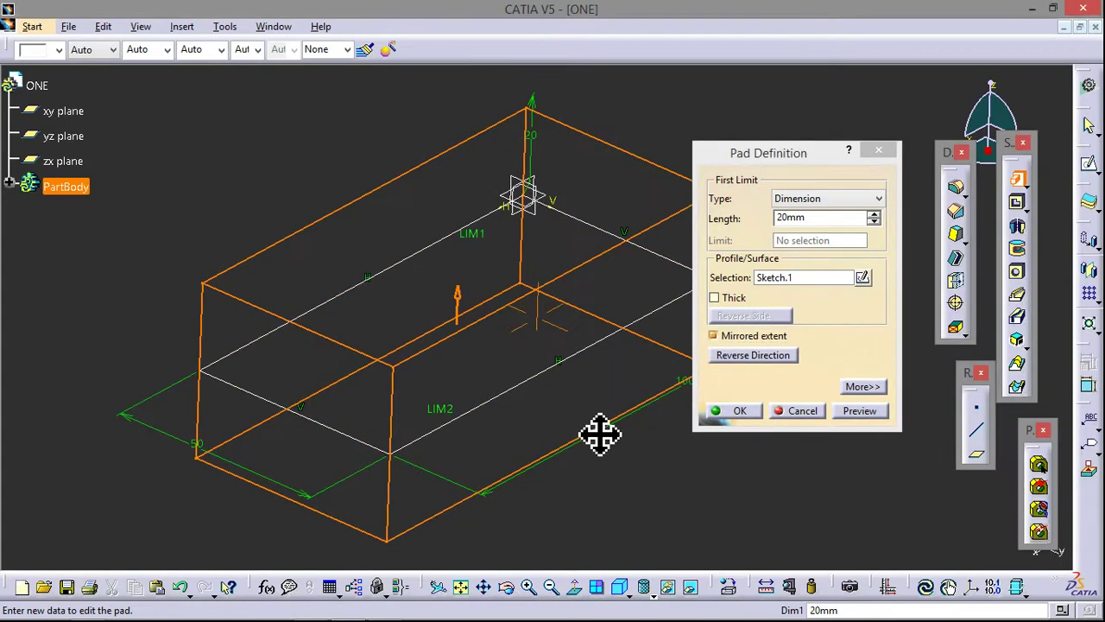
pyautogui.click(853, 412)
pyautogui.moveTo(636, 486)
pyautogui.mouseDown(button='middle')
pyautogui.moveTo(538, 475)
pyautogui.moveTo(490, 393)
pyautogui.moveTo(530, 452)
pyautogui.mouseUp(button='middle')
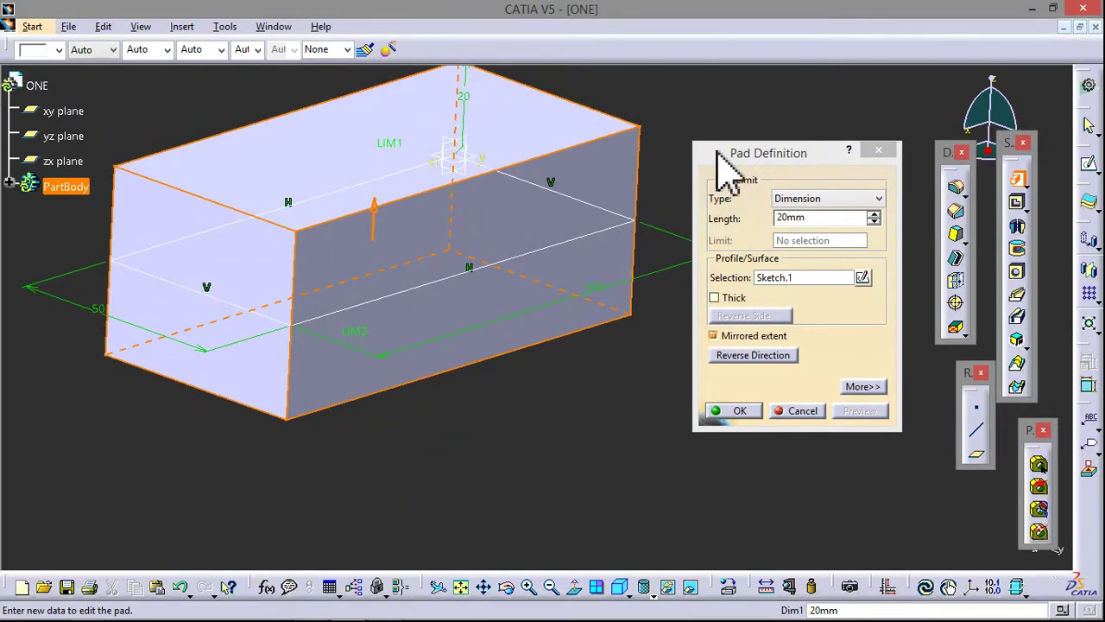
pyautogui.moveTo(722, 168); pyautogui.dragTo(723, 201)
pyautogui.moveTo(530, 394)
pyautogui.mouseDown(button='middle')
pyautogui.moveTo(552, 418)
pyautogui.moveTo(513, 320)
pyautogui.mouseUp(button='middle')
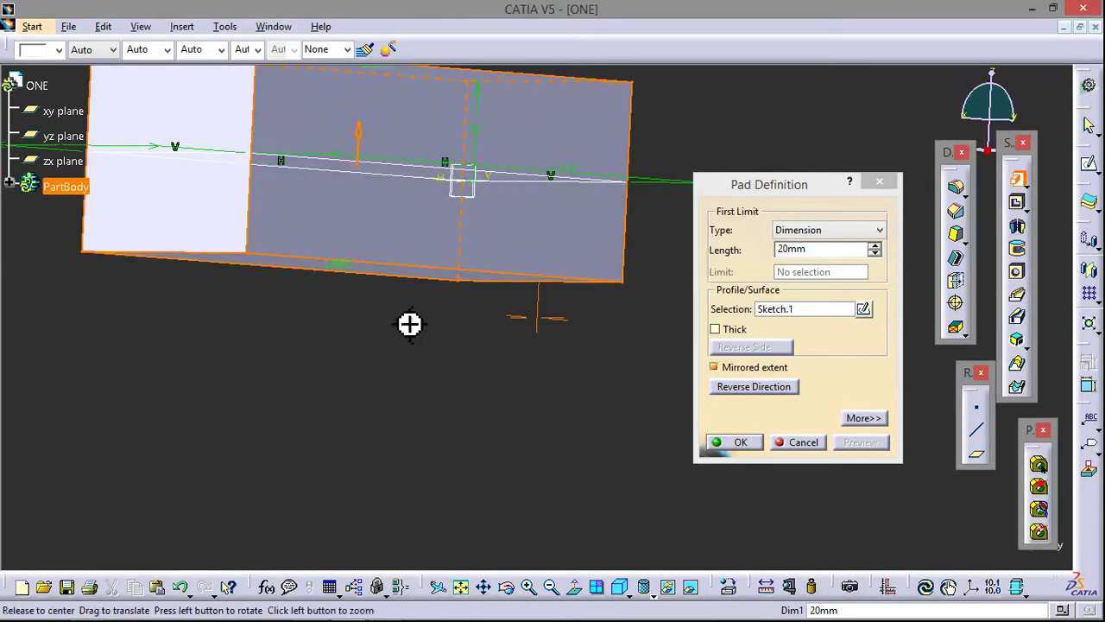
pyautogui.moveTo(410, 323); pyautogui.dragTo(406, 320, button='middle')
pyautogui.moveTo(573, 390)
pyautogui.mouseDown(button='middle')
pyautogui.moveTo(519, 399)
pyautogui.moveTo(608, 388)
pyautogui.mouseUp(button='middle')
pyautogui.moveTo(264, 457); pyautogui.dragTo(276, 423, button='middle')
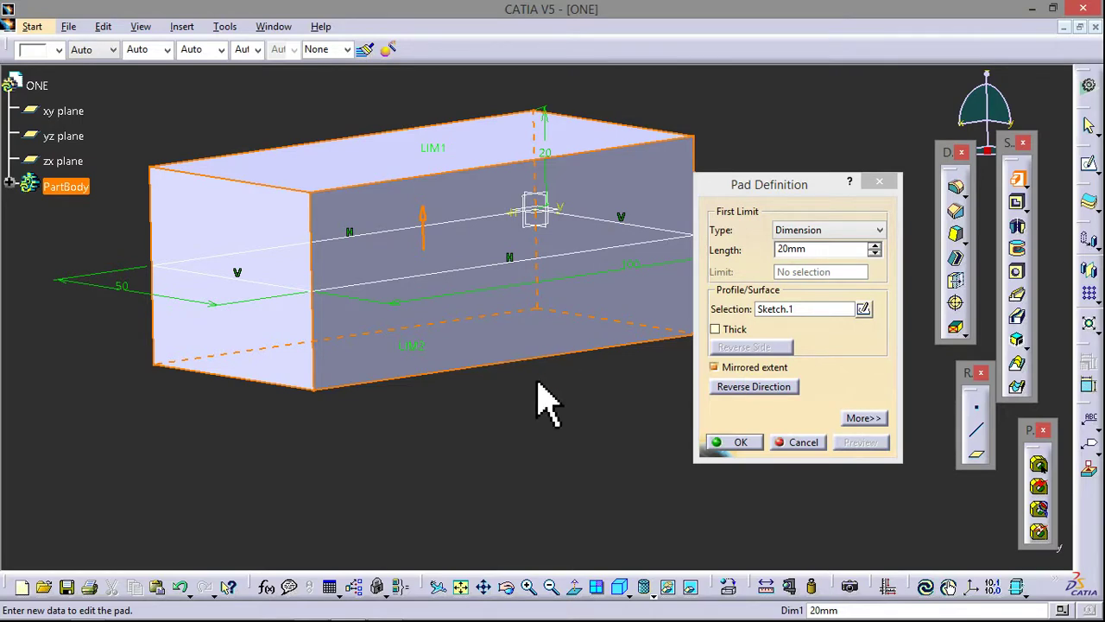
pyautogui.moveTo(682, 466); pyautogui.dragTo(587, 451, button='middle')
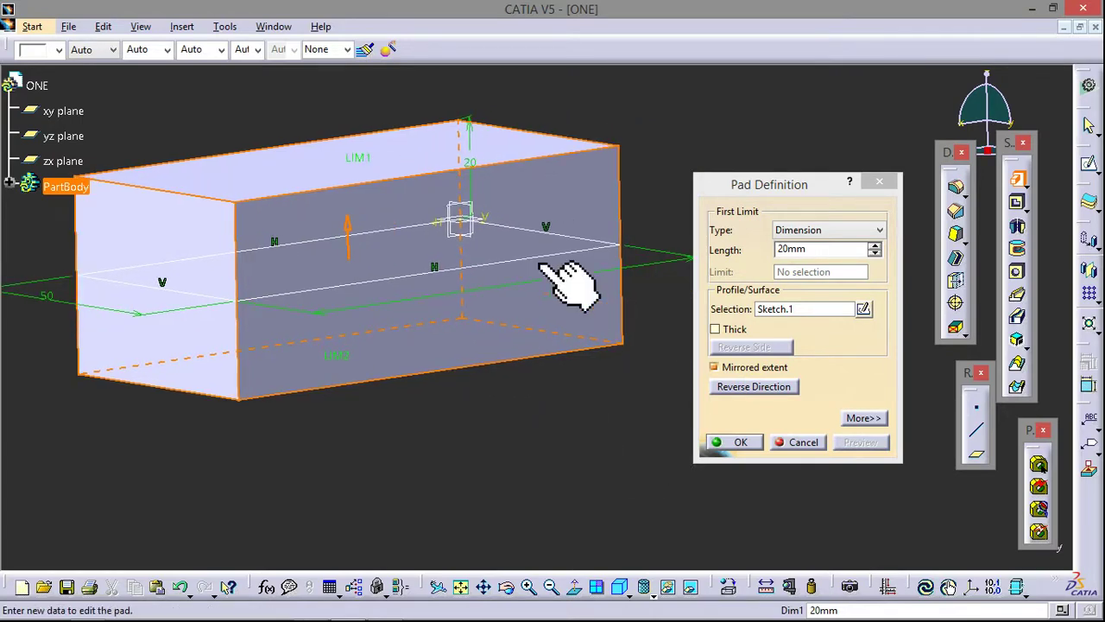
pyautogui.moveTo(616, 400); pyautogui.dragTo(661, 420, button='middle')
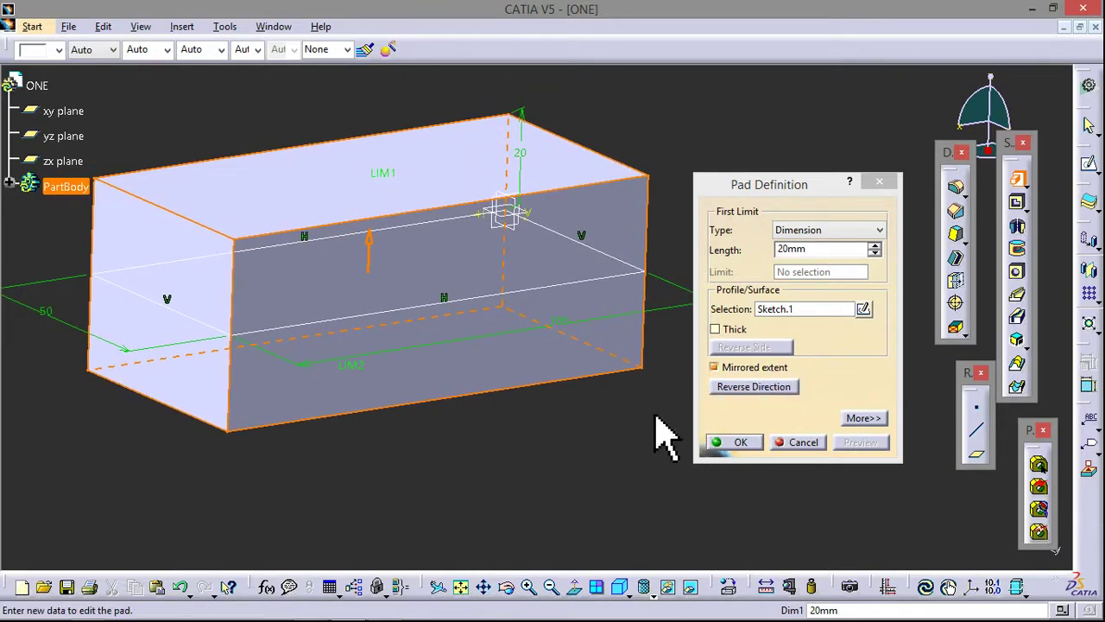
pyautogui.click(734, 443)
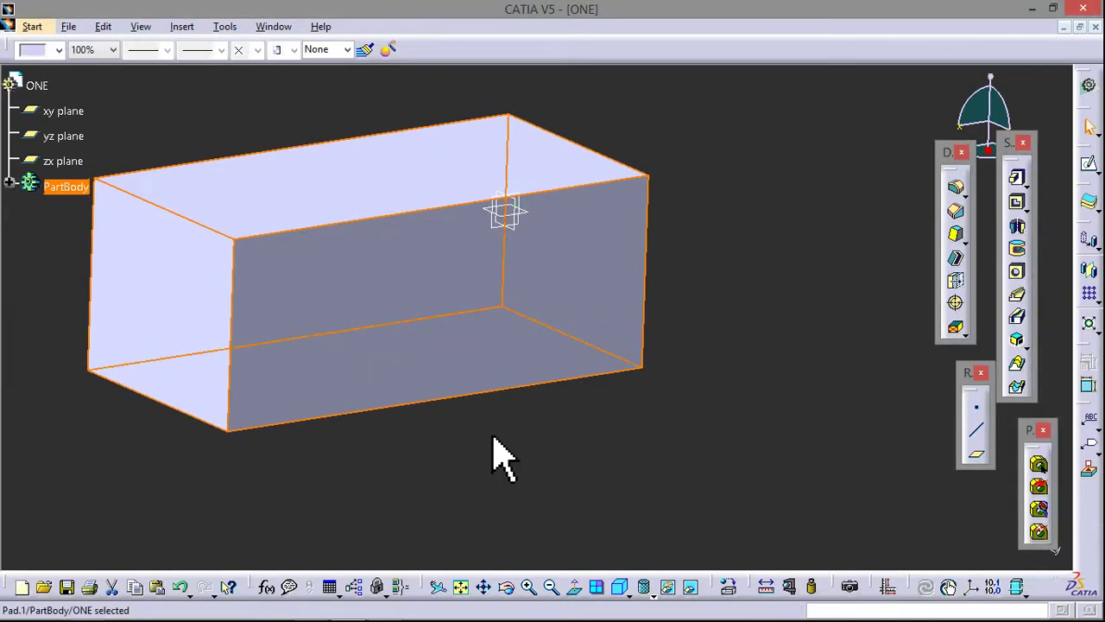
# Undo the mirrored pad and start a new pad on Sketch.1 with second-limit options shown.
pyautogui.moveTo(608, 437); pyautogui.dragTo(699, 424, button='middle')
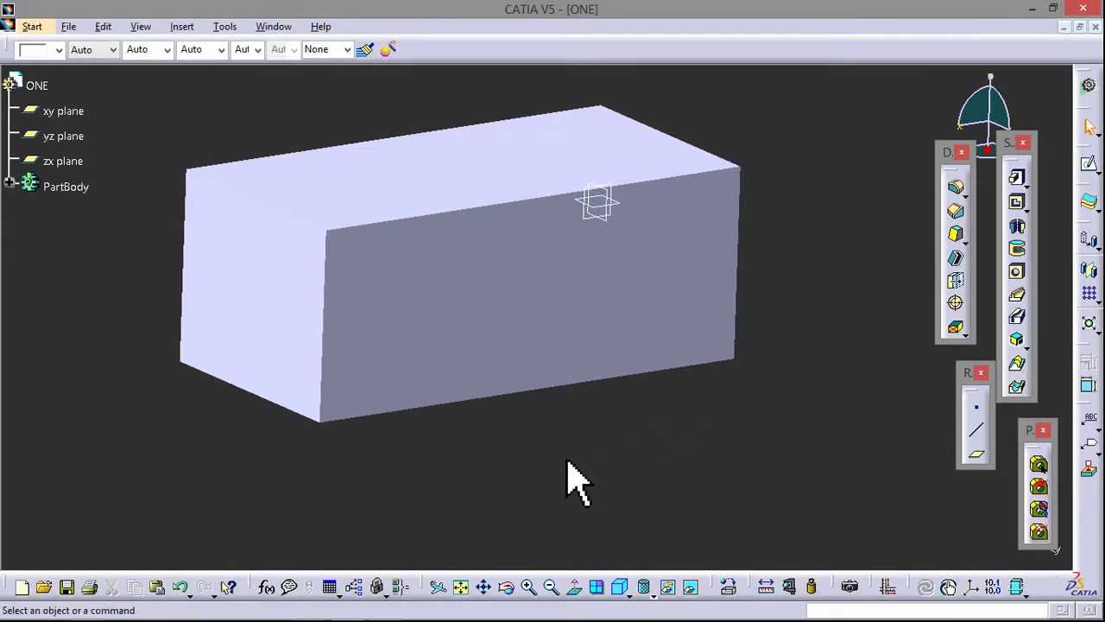
pyautogui.hotkey('ctrl', 'z')
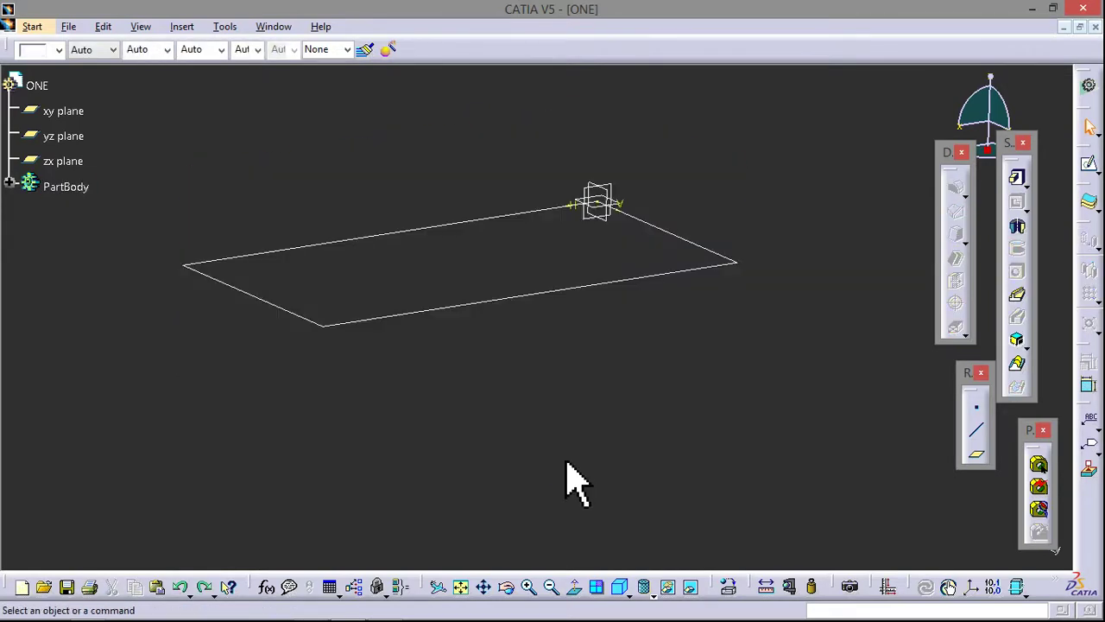
pyautogui.click(1018, 178)
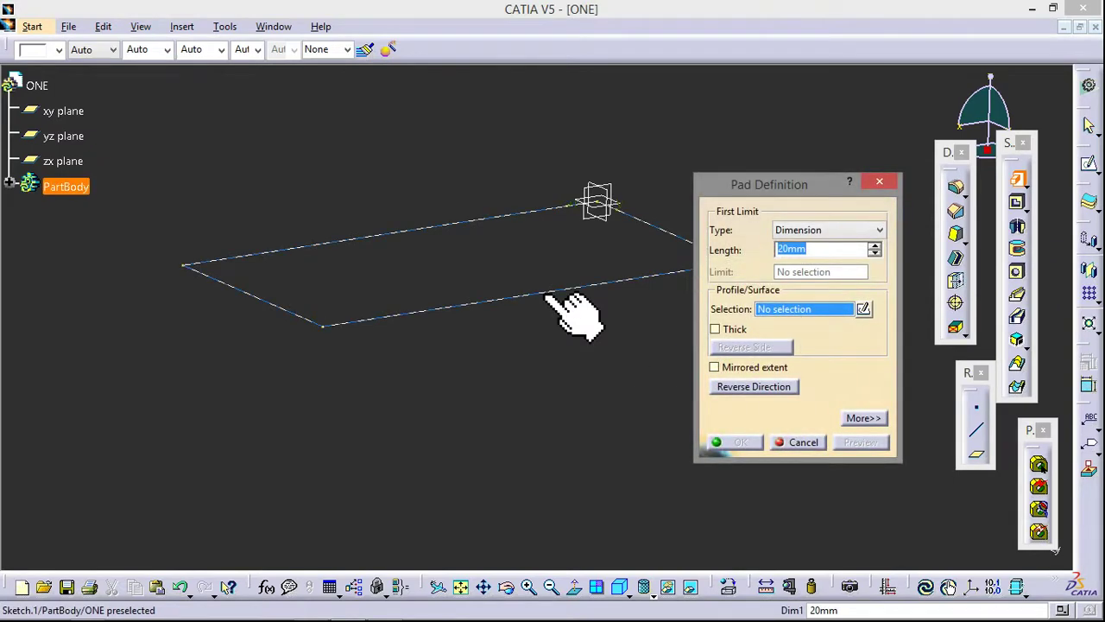
pyautogui.click(547, 297)
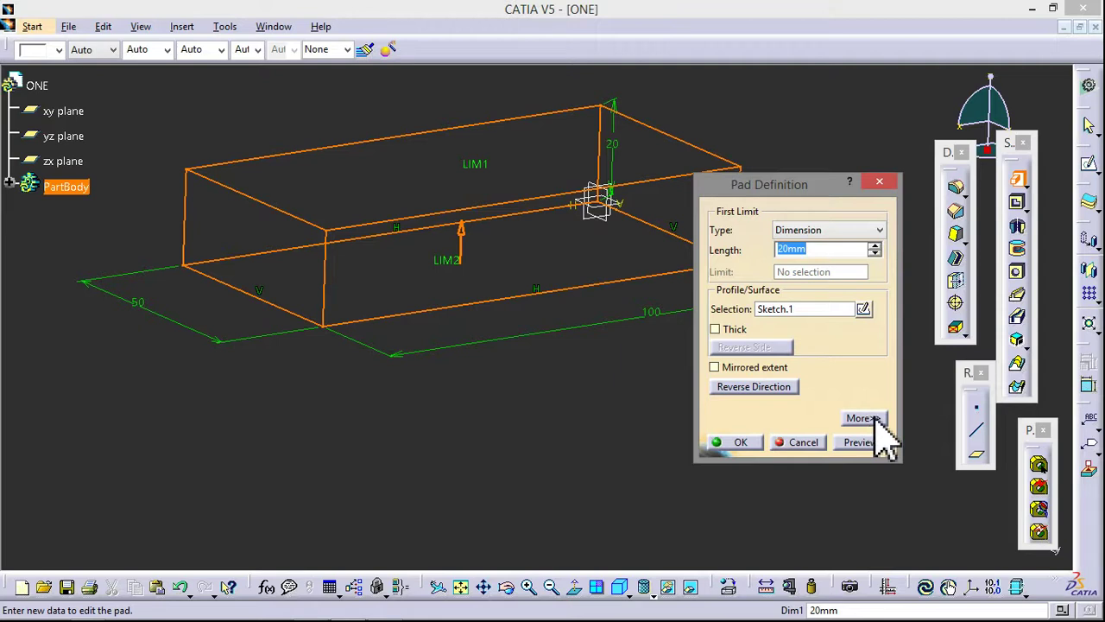
pyautogui.click(878, 418)
pyautogui.moveTo(891, 187); pyautogui.dragTo(898, 206)
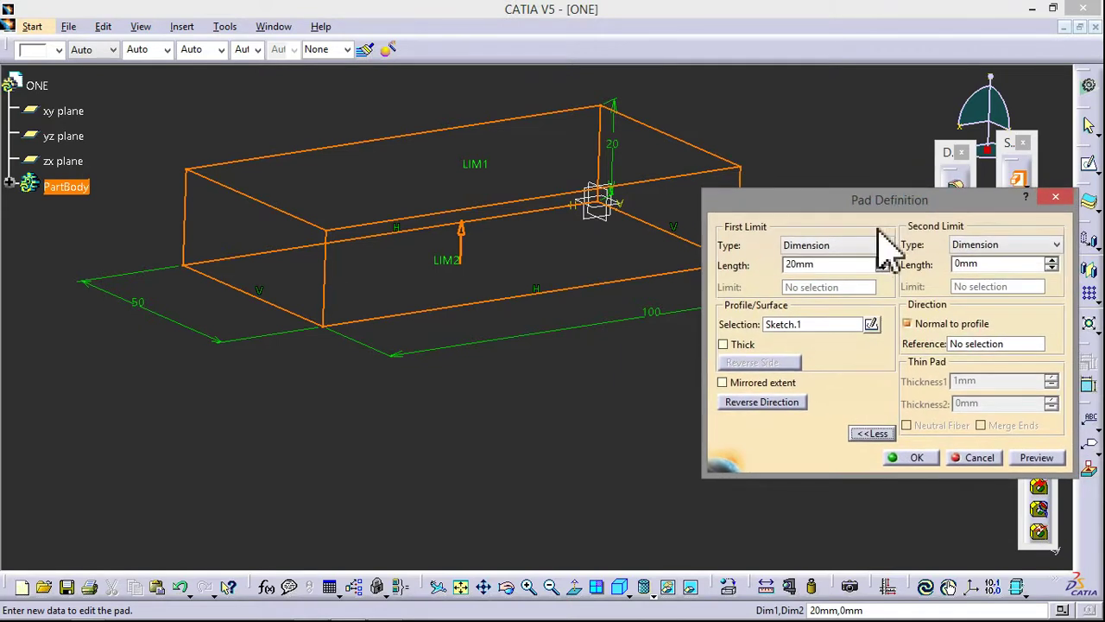
# Set the first limit to 30 mm and the second to 20 mm, then confirm the pad.
pyautogui.doubleClick(799, 264)
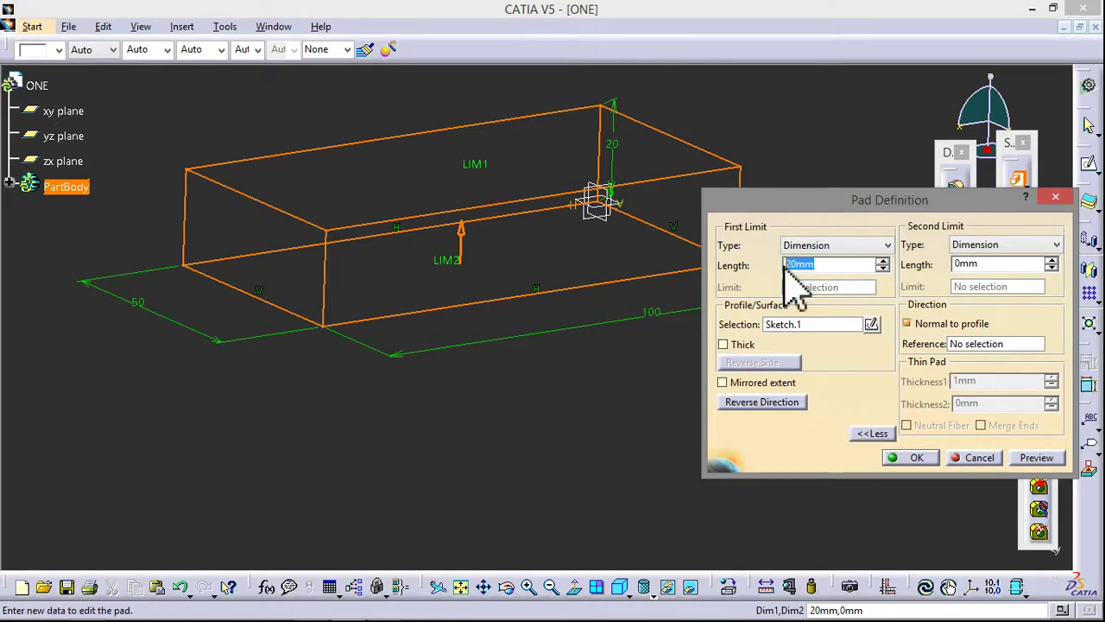
pyautogui.doubleClick(967, 264)
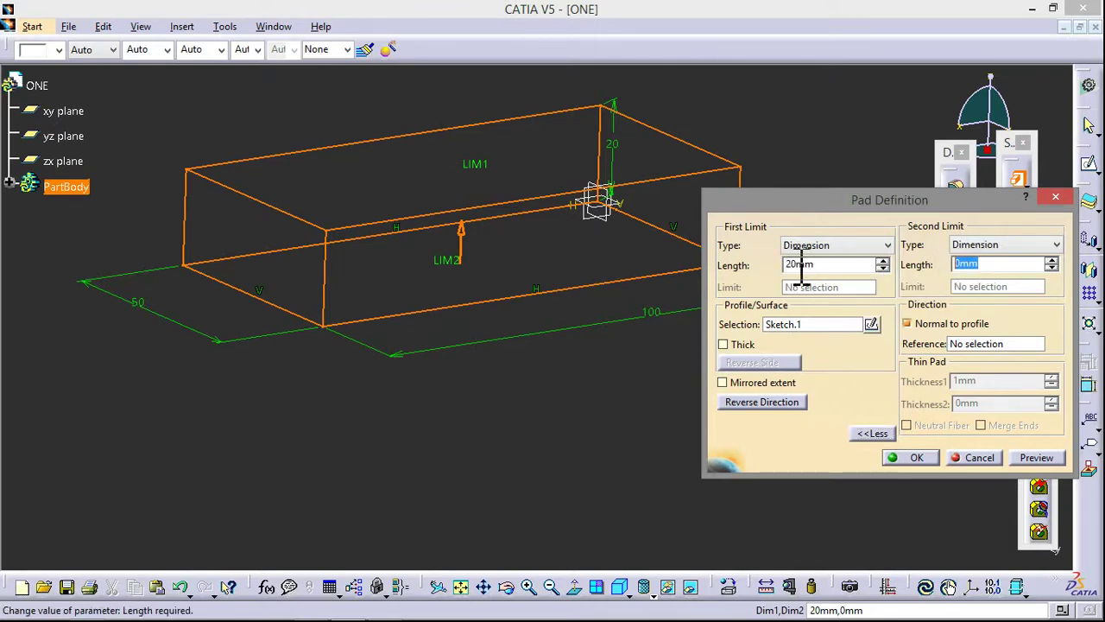
pyautogui.moveTo(827, 266); pyautogui.dragTo(782, 274)
pyautogui.write('30')
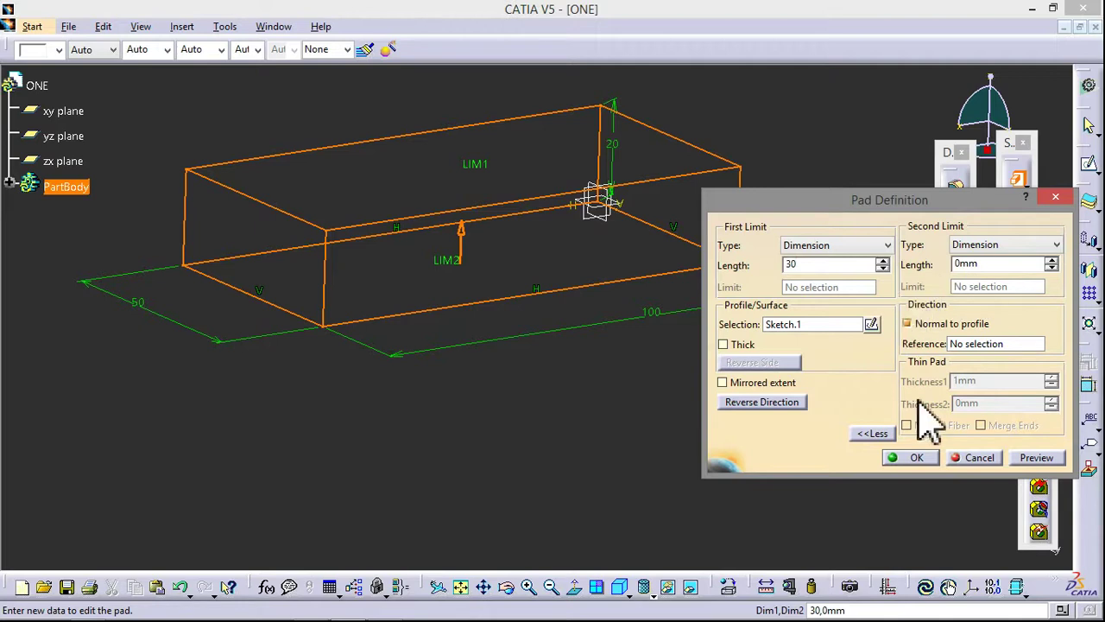
pyautogui.click(1040, 457)
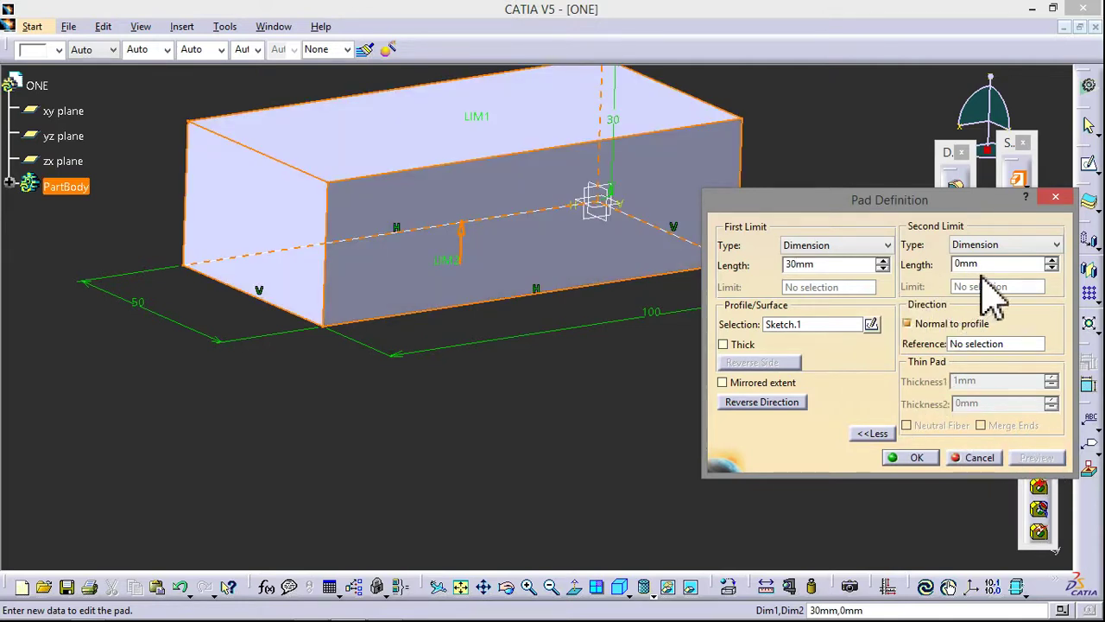
pyautogui.moveTo(988, 264); pyautogui.dragTo(957, 263)
pyautogui.write('20')
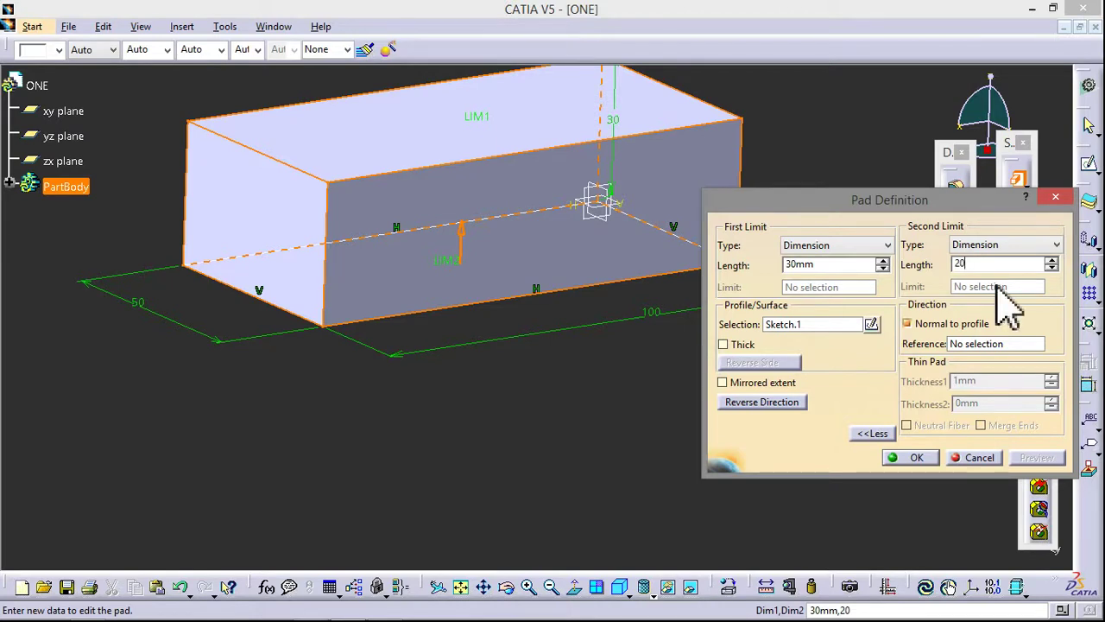
pyautogui.press('Return')
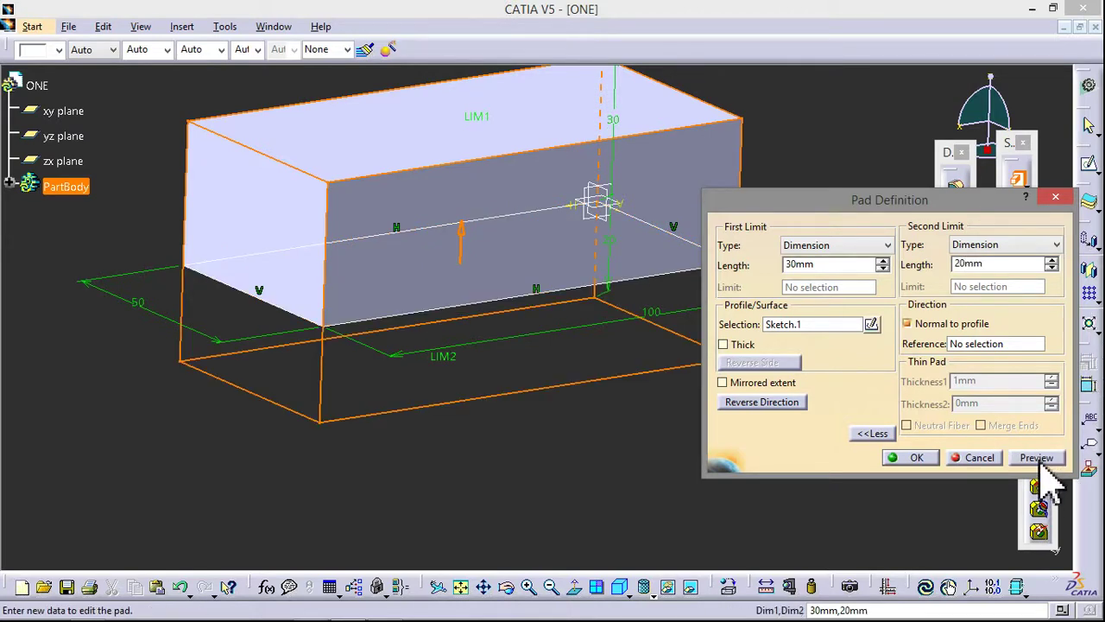
pyautogui.click(1038, 459)
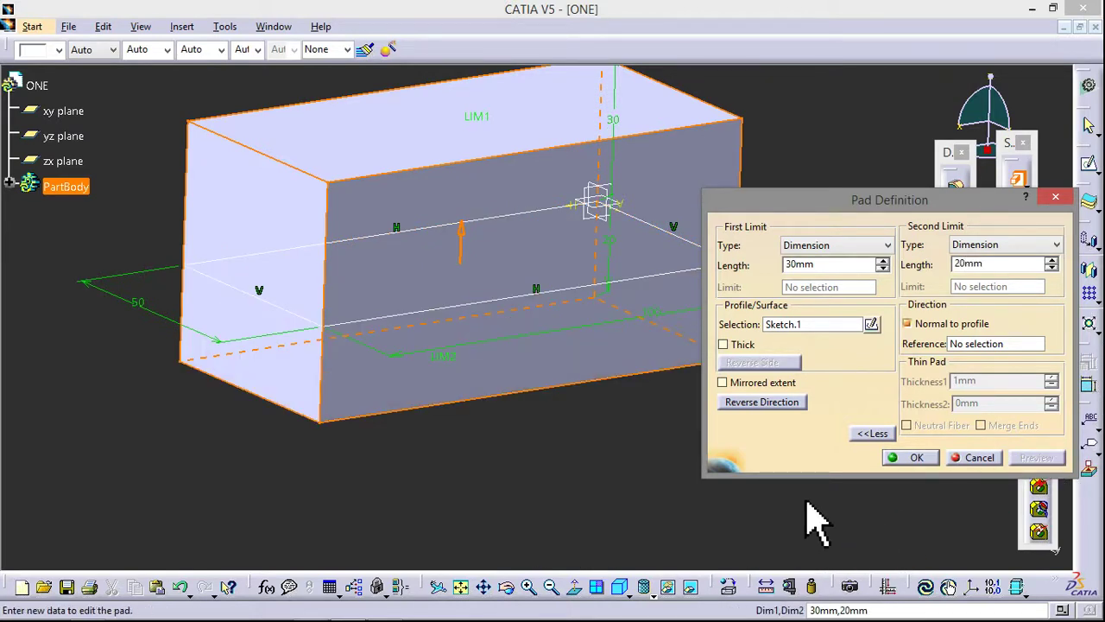
pyautogui.click(907, 459)
pyautogui.moveTo(671, 447)
pyautogui.mouseDown(button='middle')
pyautogui.moveTo(562, 380)
pyautogui.moveTo(567, 451)
pyautogui.moveTo(741, 469)
pyautogui.moveTo(659, 437)
pyautogui.moveTo(812, 403)
pyautogui.mouseUp(button='middle')
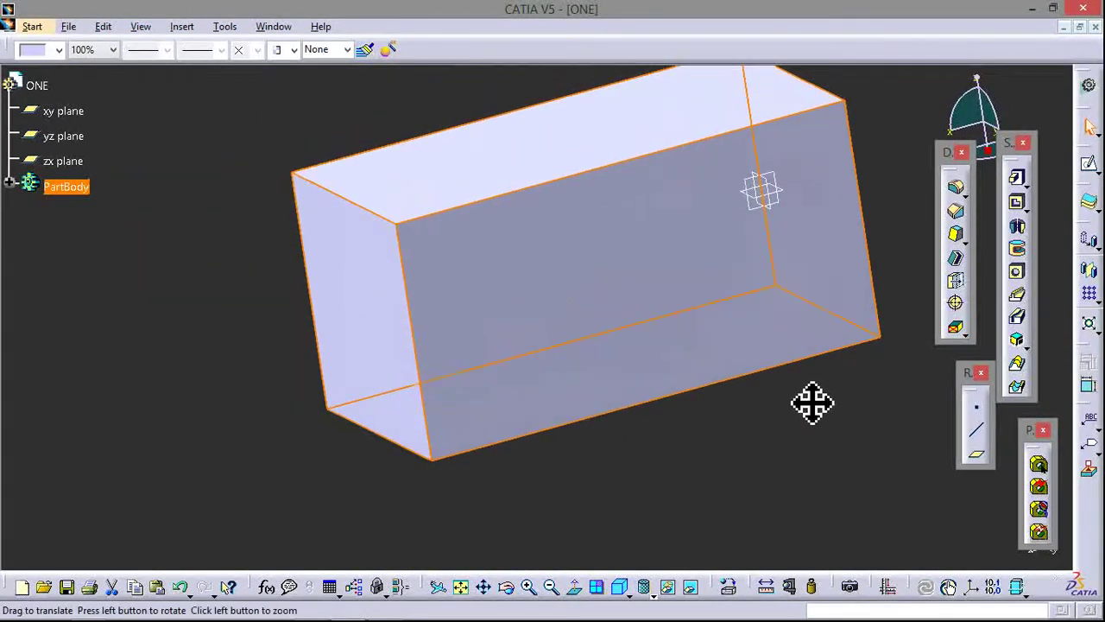
pyautogui.moveTo(296, 456)
pyautogui.mouseDown(button='middle')
pyautogui.moveTo(363, 316)
pyautogui.moveTo(351, 464)
pyautogui.moveTo(369, 449)
pyautogui.mouseUp(button='middle')
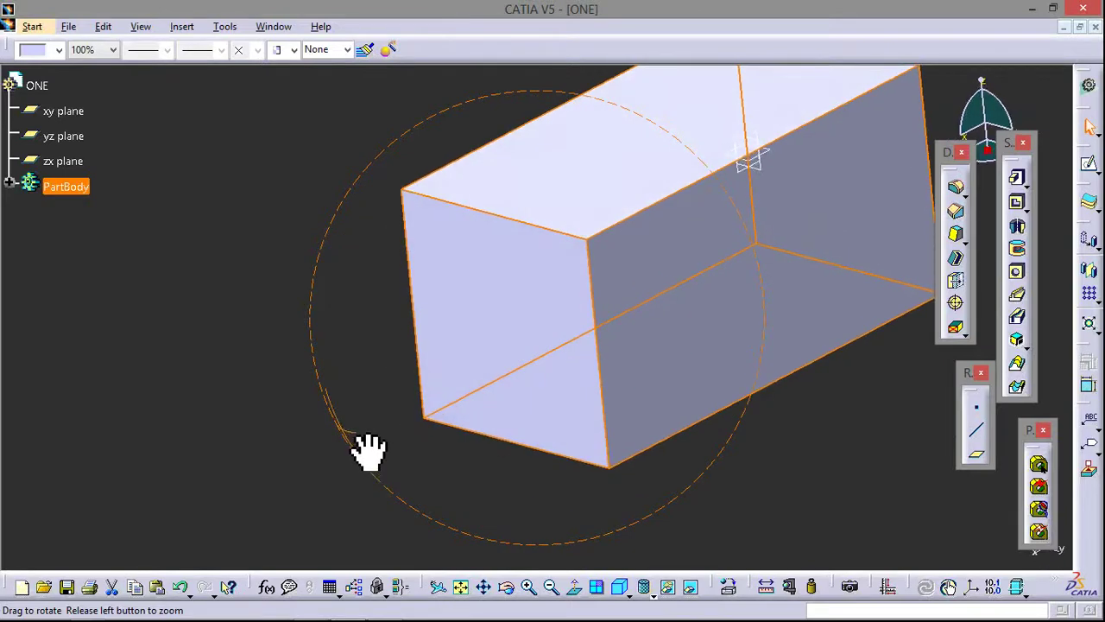
pyautogui.click(678, 466)
pyautogui.moveTo(681, 461)
pyautogui.mouseDown(button='middle')
pyautogui.moveTo(529, 506)
pyautogui.moveTo(192, 420)
pyautogui.moveTo(178, 370)
pyautogui.moveTo(227, 337)
pyautogui.moveTo(613, 354)
pyautogui.mouseUp(button='middle')
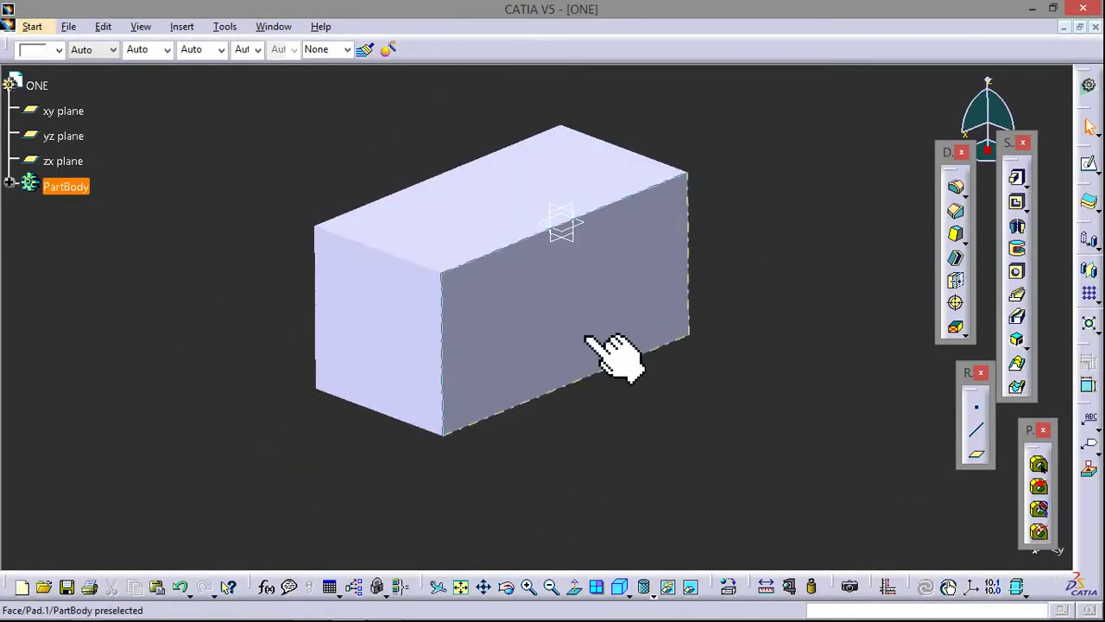
pyautogui.moveTo(637, 424); pyautogui.dragTo(685, 420, button='middle')
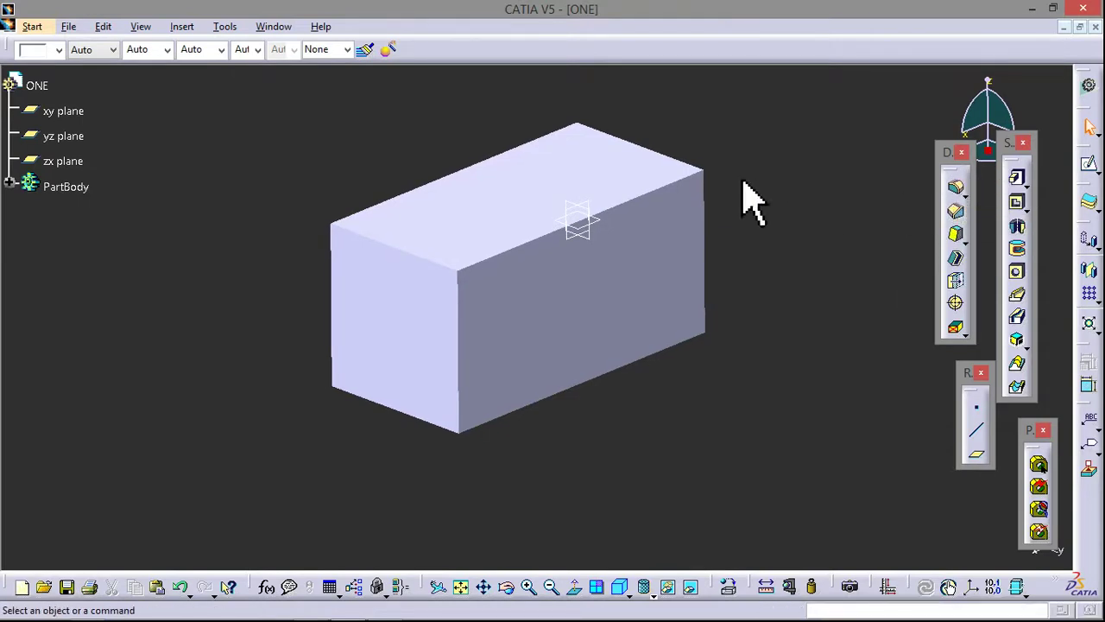
pyautogui.moveTo(745, 217); pyautogui.dragTo(702, 242, button='middle')
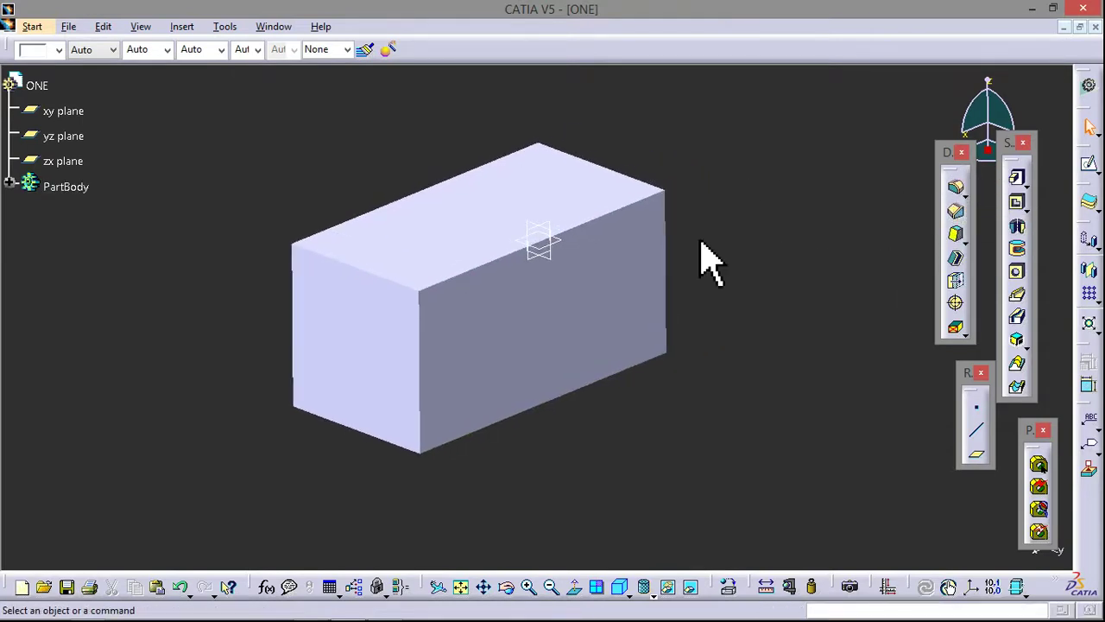